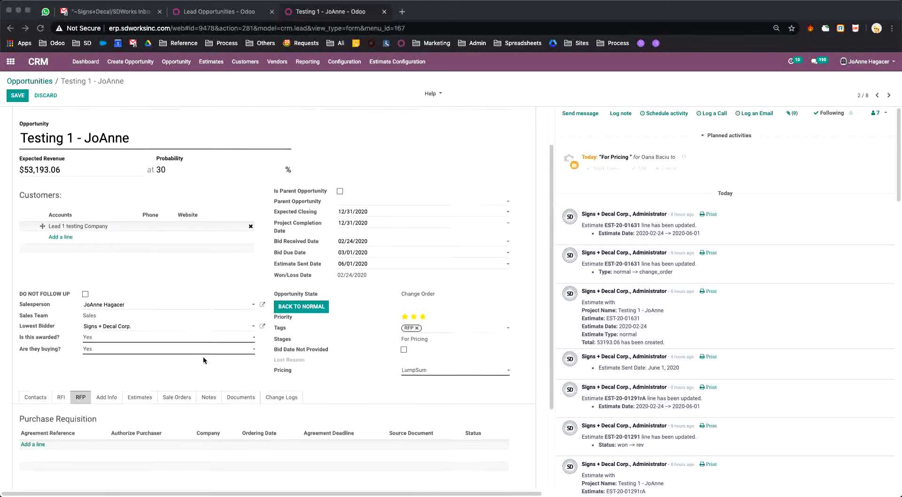
Step: Start a new purchase requisition from the Testing 1 - JoAnne opportunity's RFP section
{"action": "scroll", "coordinate": [203, 357], "scroll_direction": "down", "scroll_amount": 5}
{"action": "scroll", "coordinate": [203, 356], "scroll_direction": "up", "scroll_amount": 5}
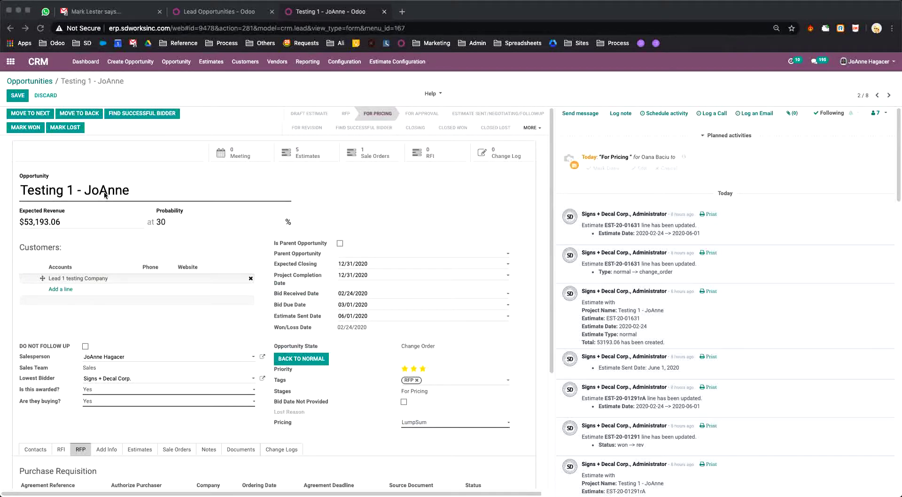
{"action": "scroll", "coordinate": [174, 272], "scroll_direction": "down", "scroll_amount": 5}
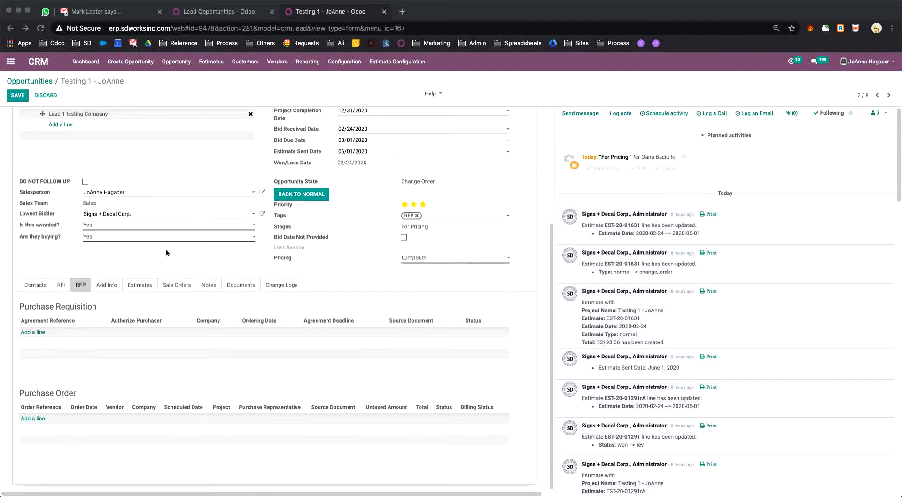
{"action": "left_click", "coordinate": [35, 295]}
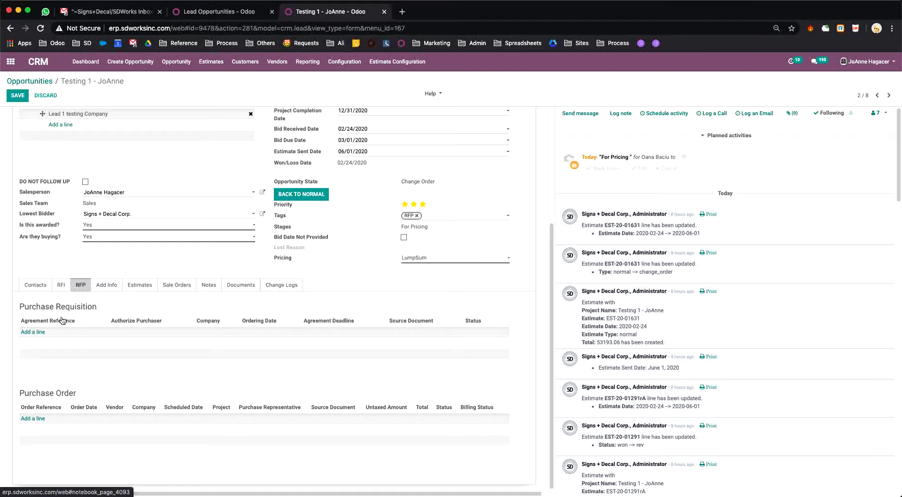
{"action": "left_click", "coordinate": [34, 333]}
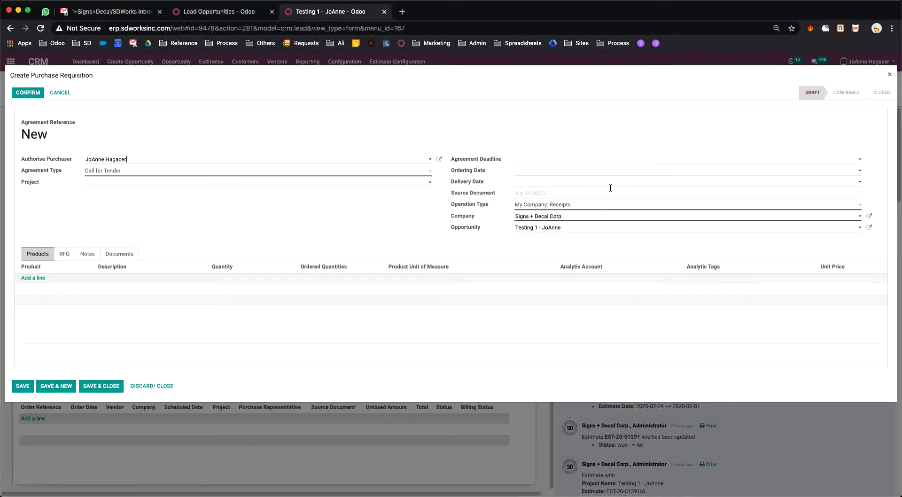
Step: Set the requisition's Ordering Date and Delivery Date both to June 5, 2020
{"action": "left_click", "coordinate": [860, 172]}
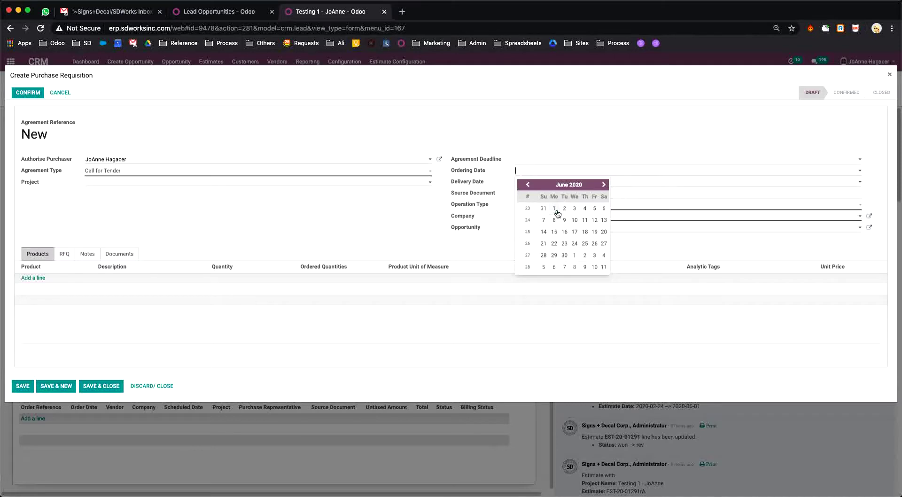
{"action": "left_click", "coordinate": [596, 209]}
{"action": "left_click", "coordinate": [860, 159]}
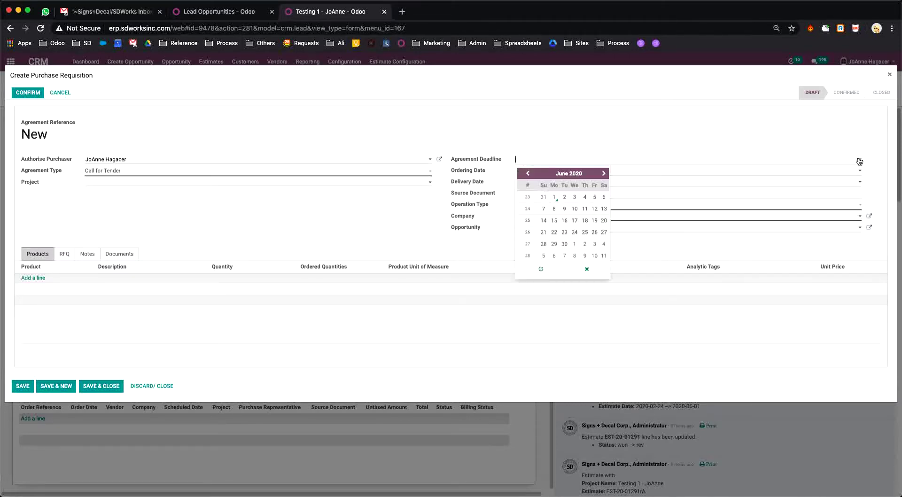
{"action": "left_click", "coordinate": [642, 130]}
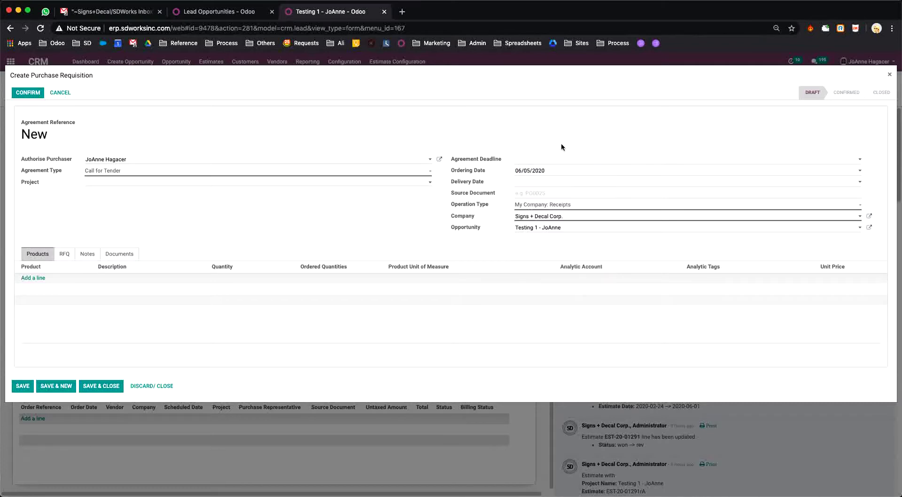
{"action": "left_click", "coordinate": [574, 183]}
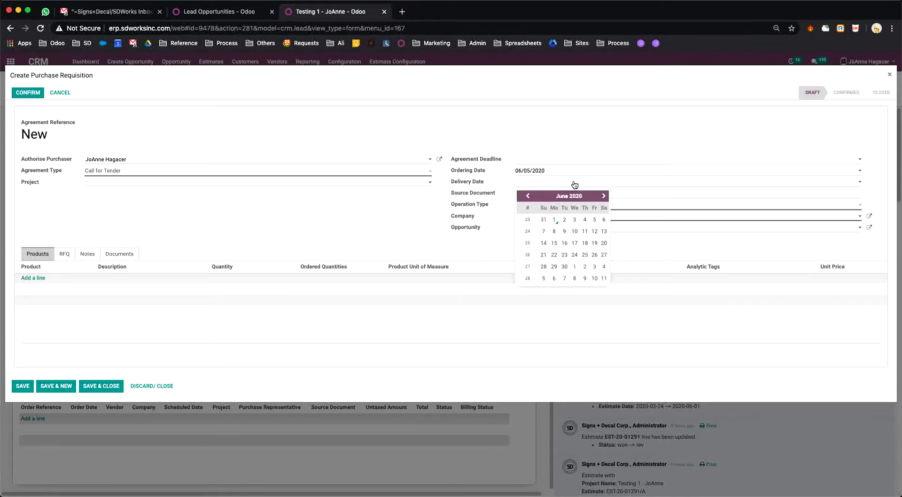
{"action": "left_click", "coordinate": [595, 220]}
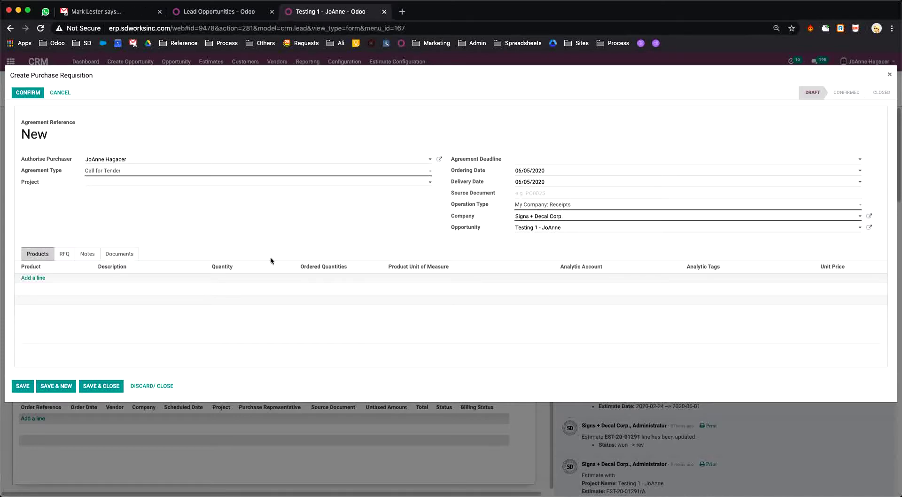
Step: Add an Acid product line and rewrite its description
{"action": "left_click", "coordinate": [33, 280]}
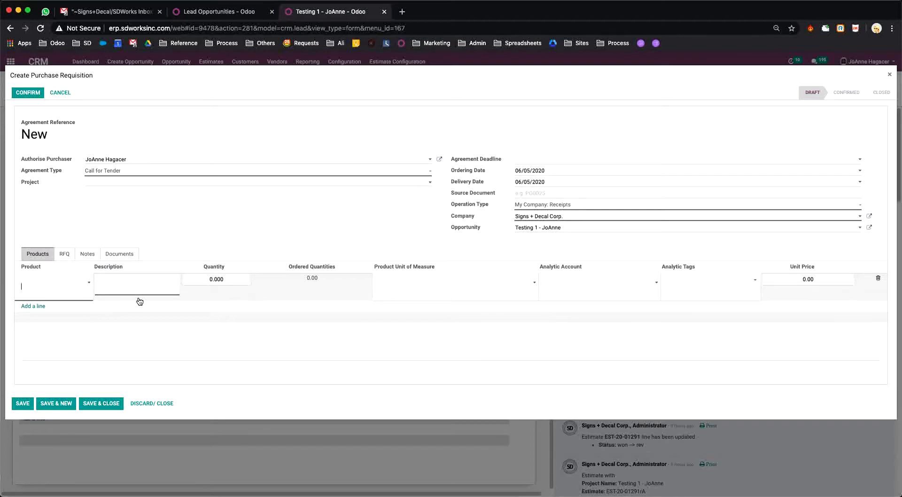
{"action": "left_click", "coordinate": [90, 285]}
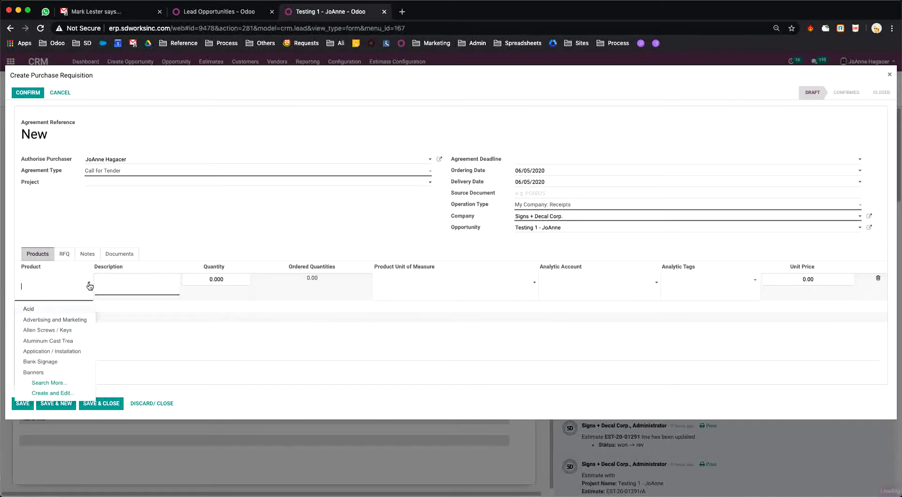
{"action": "left_click", "coordinate": [30, 309]}
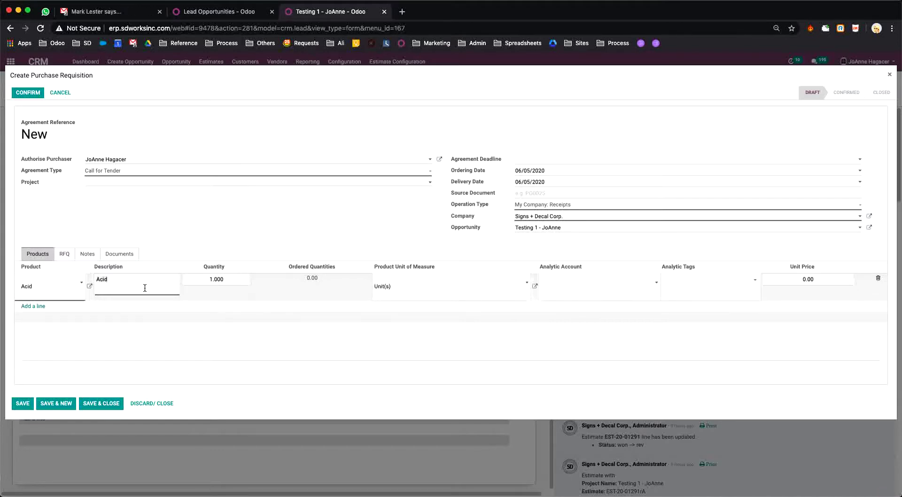
{"action": "key", "text": "ctrl+a"}
{"action": "type", "text": "ihaosjoasnfkn"}
{"action": "key", "text": "Return"}
{"action": "type", "text": "thkshfksnca"}
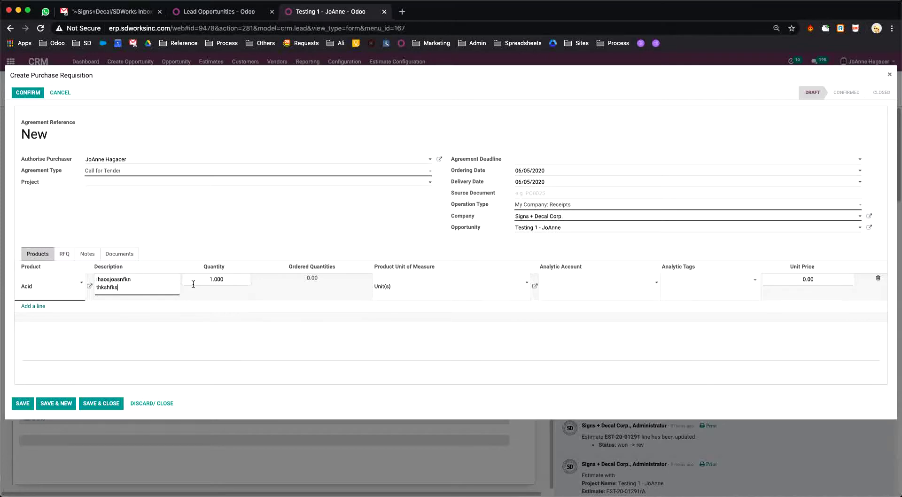
{"action": "key", "text": "Return"}
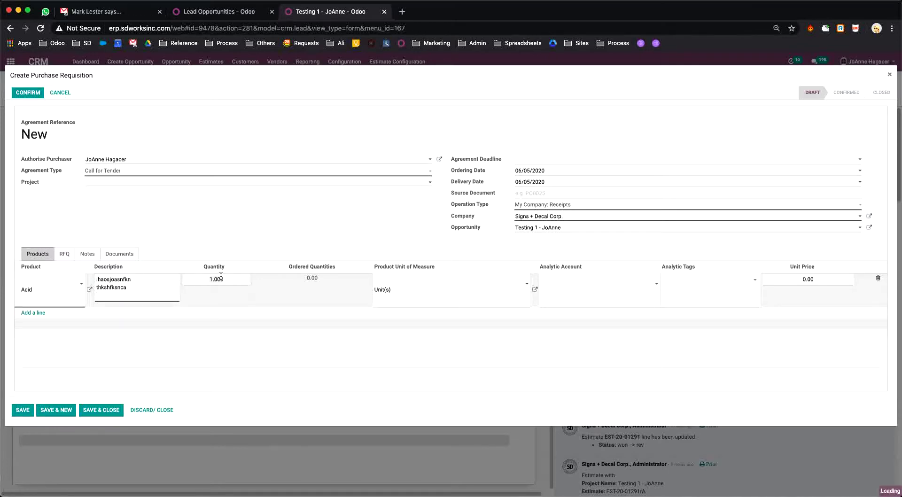
Step: Set the Acid line's quantity to 10 Unit(s) and start a second line
{"action": "left_click", "coordinate": [234, 278]}
{"action": "type", "text": "10"}
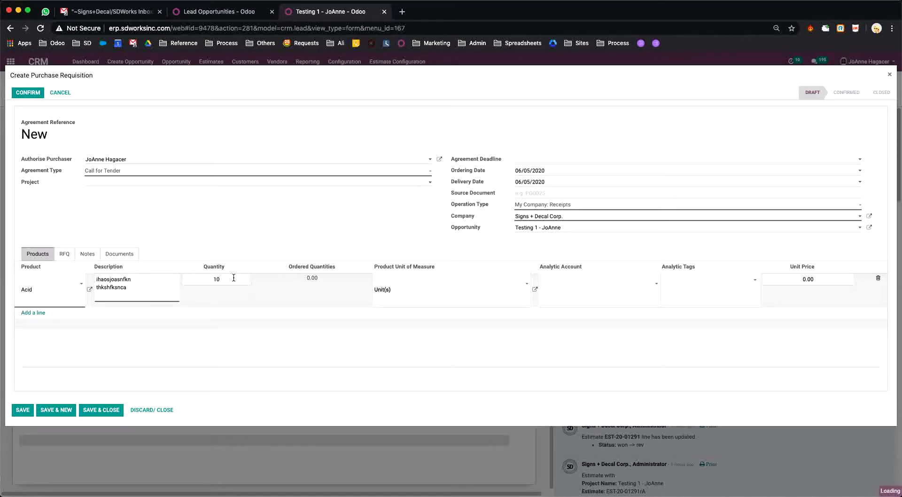
{"action": "left_click", "coordinate": [527, 287]}
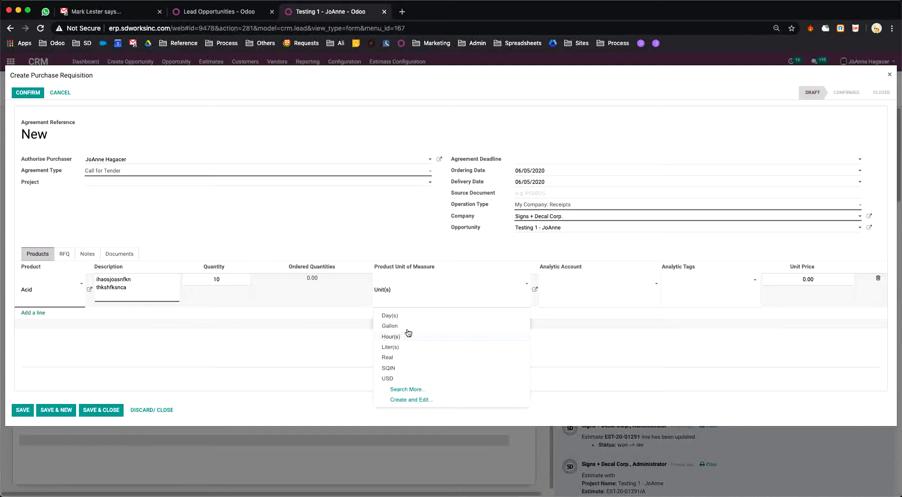
{"action": "left_click", "coordinate": [42, 313]}
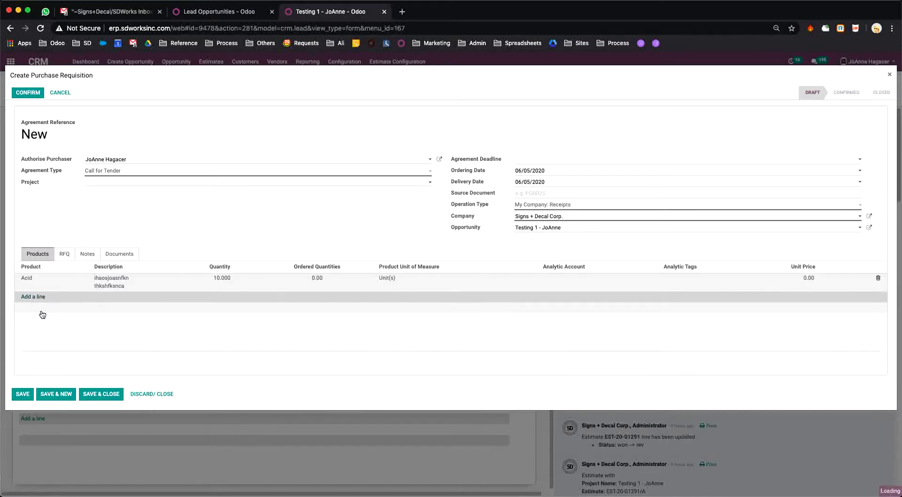
{"action": "left_click", "coordinate": [36, 298]}
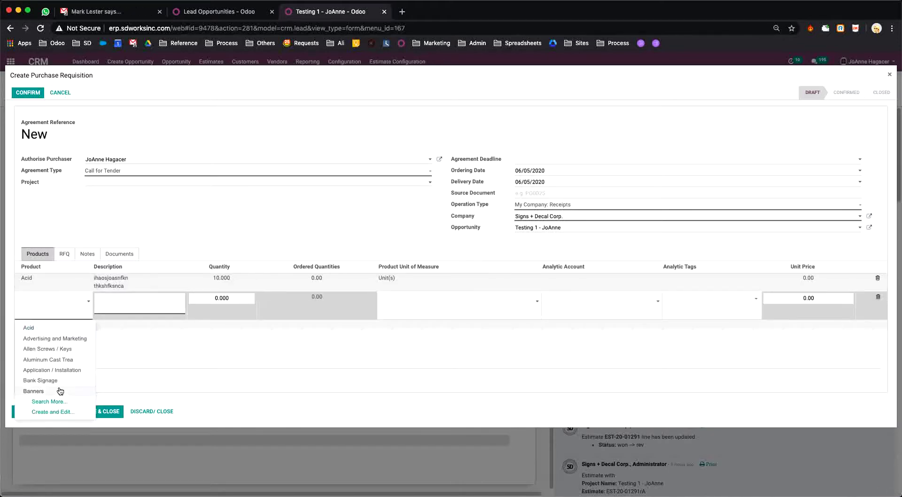
Step: Add Bank Signage with quantity 5, described with the 'quick brown fox' sample text
{"action": "left_click", "coordinate": [46, 381]}
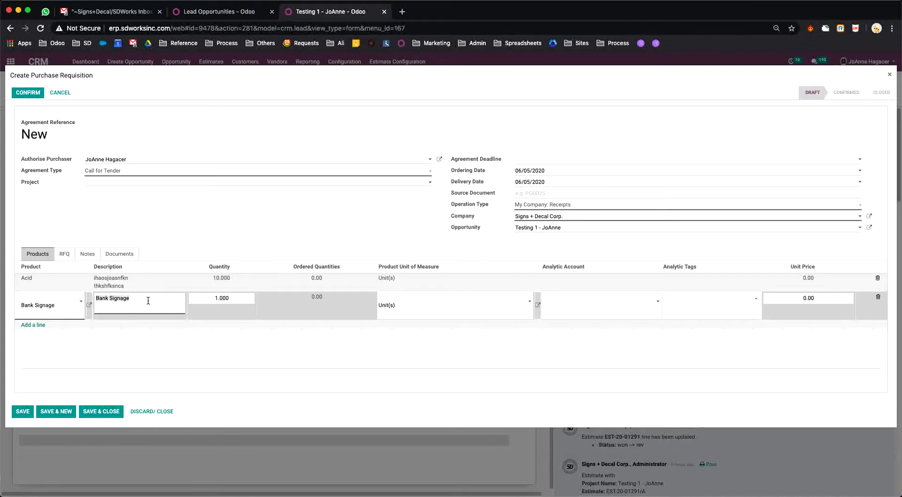
{"action": "type", "text": "balah blaha the quick brown fox jump ove"}
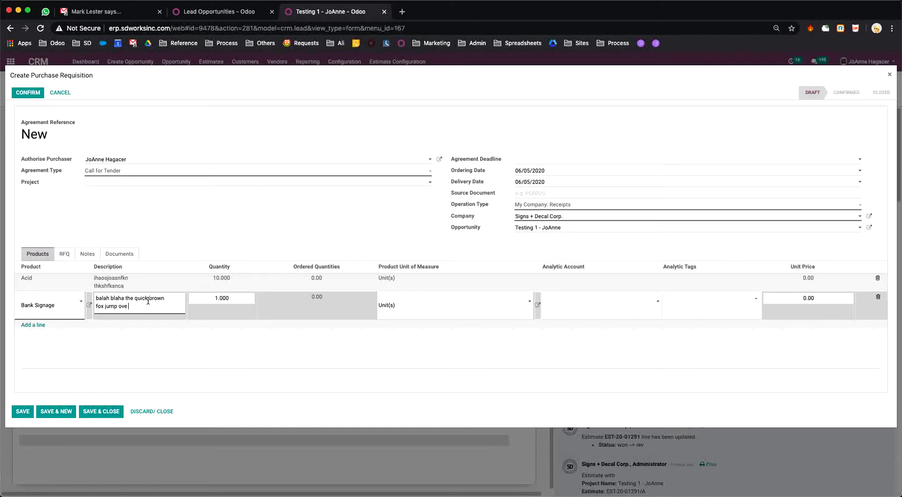
{"action": "type", "text": "r the lazy dog in the ban"}
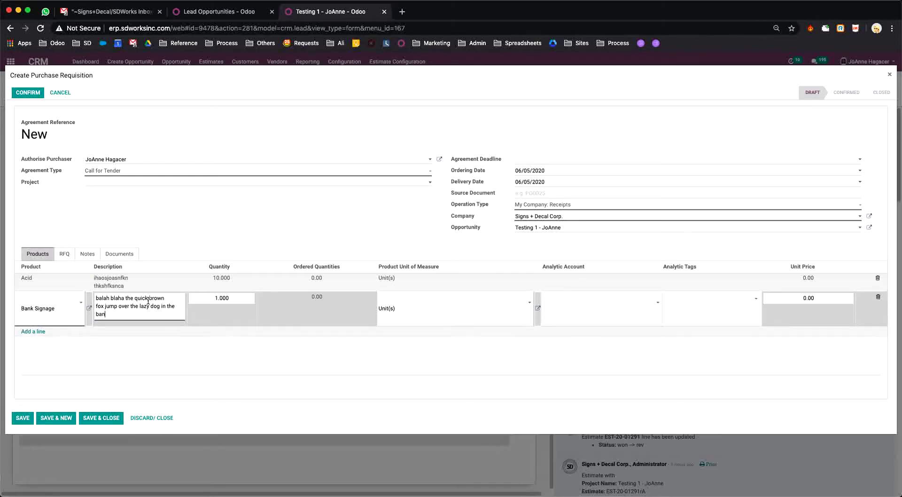
{"action": "type", "text": "k of the river"}
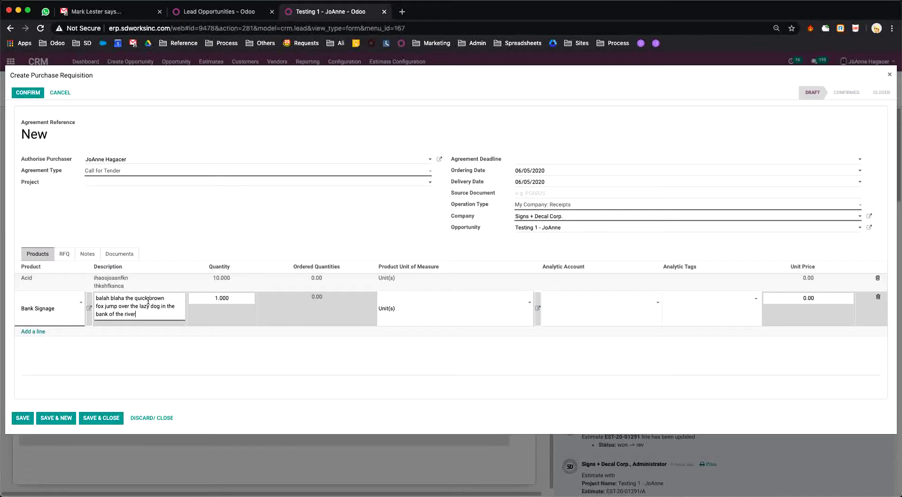
{"action": "key", "text": "Tab"}
{"action": "type", "text": "5"}
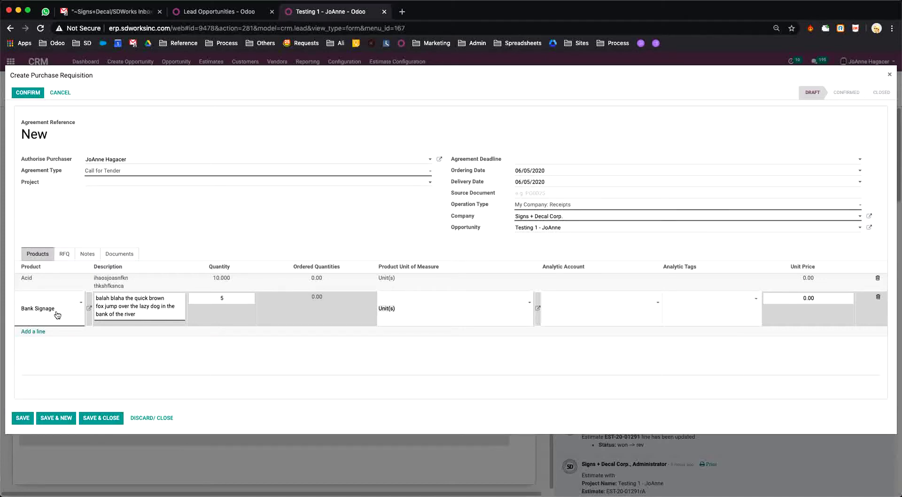
{"action": "left_click", "coordinate": [37, 332]}
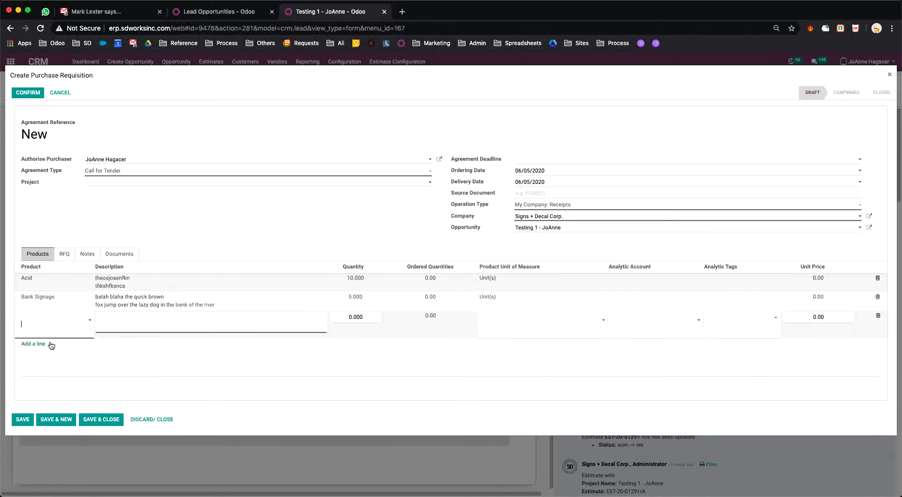
Step: Choose Other as the third line's product and select its default description
{"action": "left_click", "coordinate": [77, 325]}
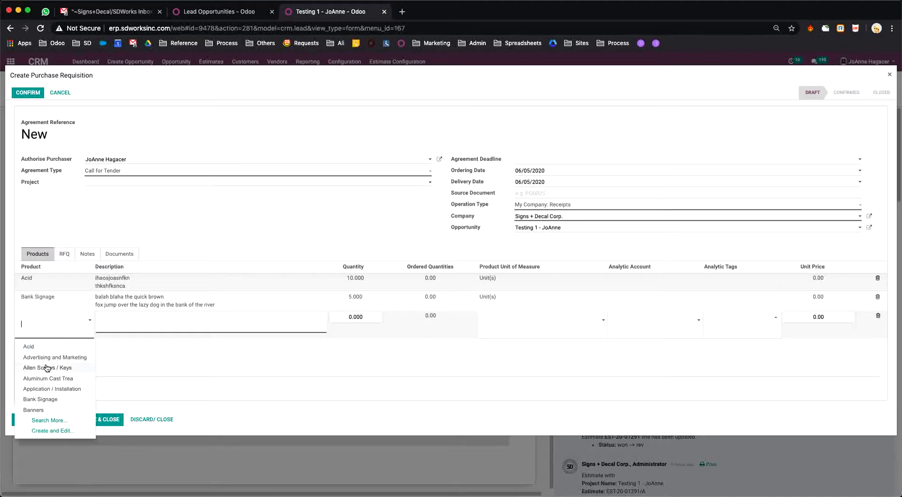
{"action": "key", "text": "Escape"}
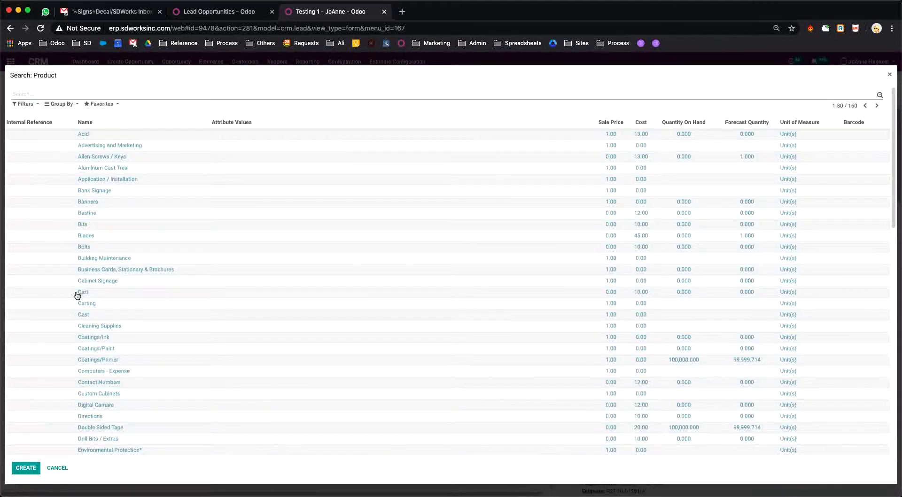
{"action": "scroll", "coordinate": [177, 302], "scroll_direction": "down", "scroll_amount": 10}
{"action": "scroll", "coordinate": [177, 303], "scroll_direction": "down", "scroll_amount": 5}
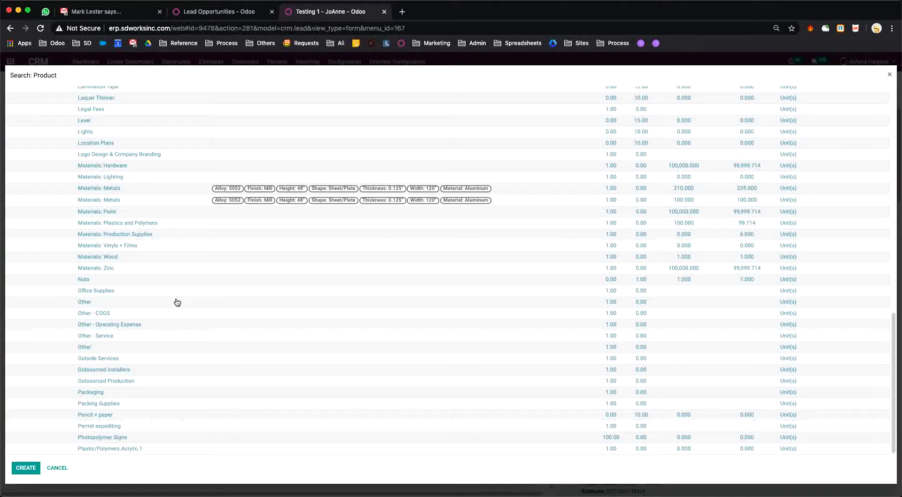
{"action": "left_click", "coordinate": [87, 348]}
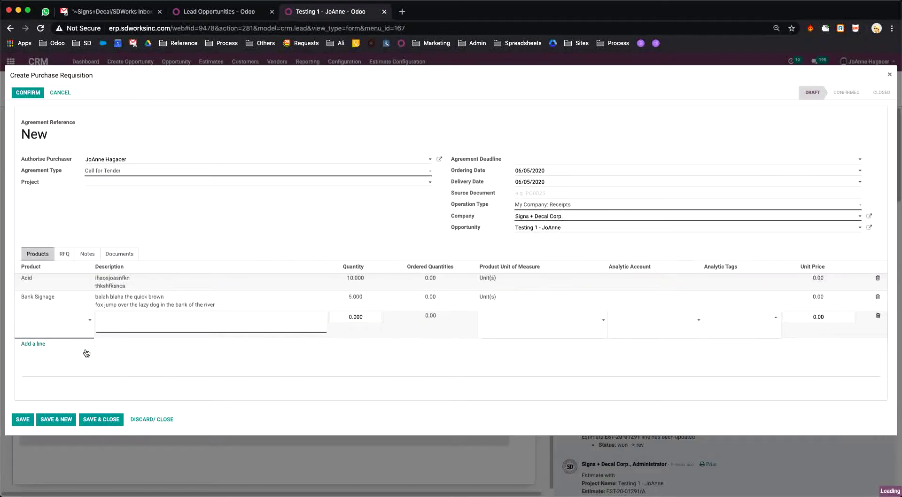
{"action": "left_click", "coordinate": [167, 319]}
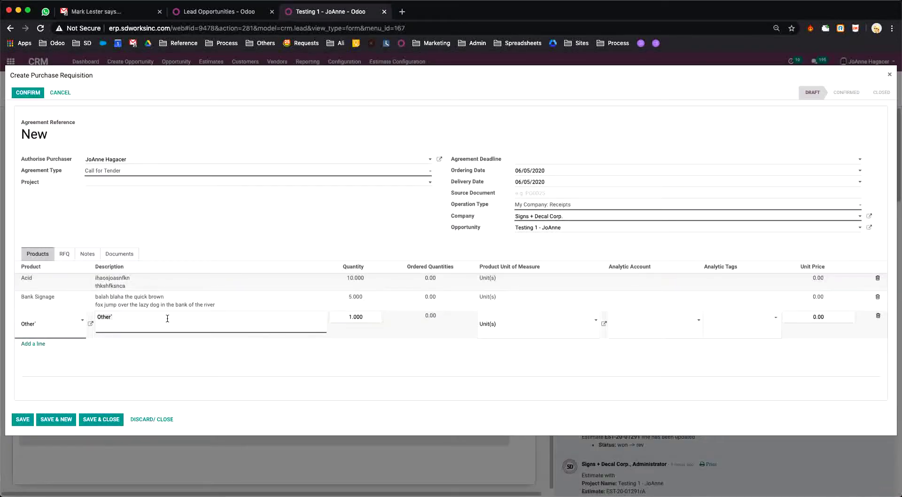
Step: Describe the Other line as Sign Type Restroom (Women), 5" H x 4" W, Aluminum, quantity 100
{"action": "type", "text": "Sign Type A -"}
{"action": "type", "text": "Restroo"}
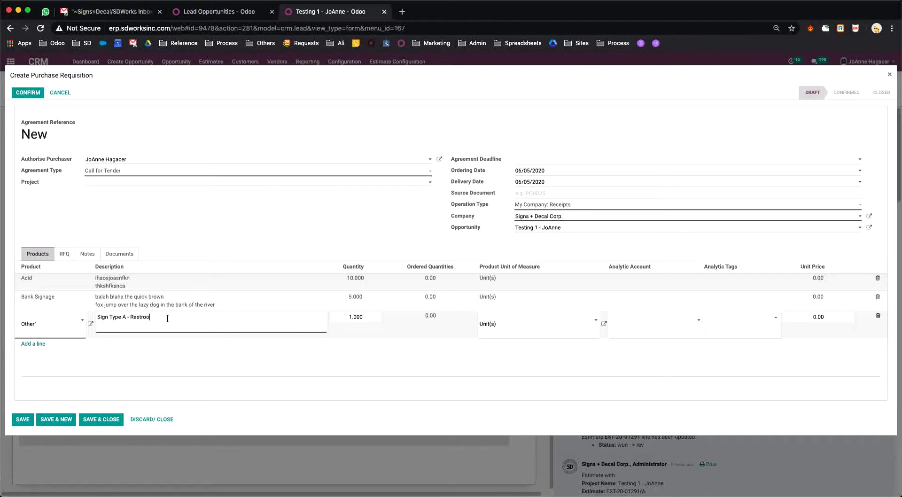
{"action": "type", "text": "m (Women"}
{"action": "type", "text": ") Siz"}
{"action": "type", "text": "e : 5\""}
{"action": "type", "text": " H x 4''"}
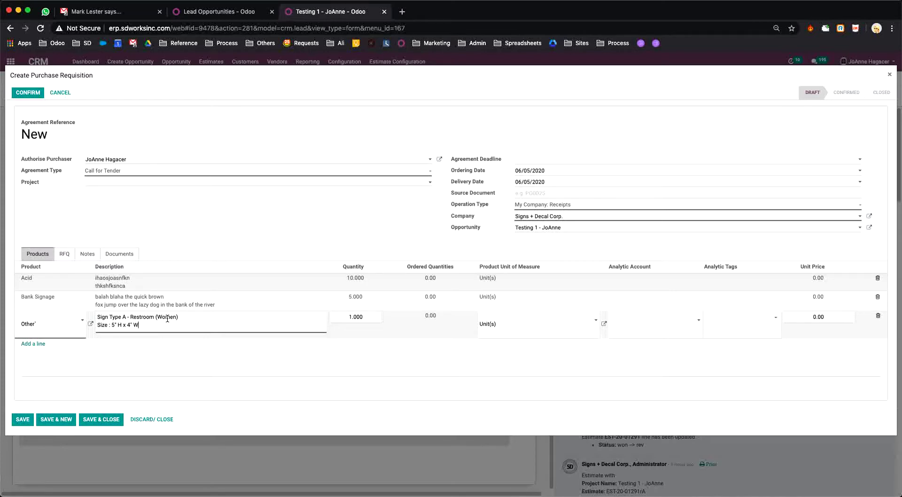
{"action": "type", "text": " W"}
{"action": "key", "text": "Return"}
{"action": "type", "text": "Ma"}
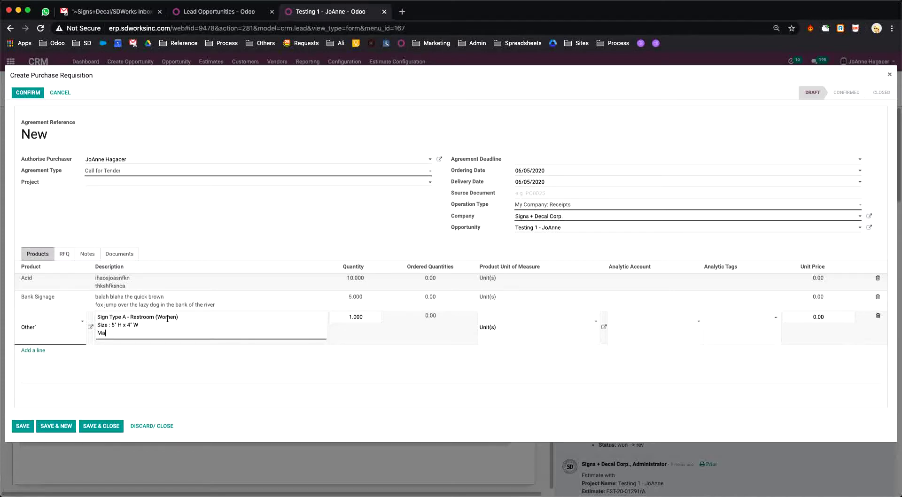
{"action": "type", "text": "terial : Aluminum"}
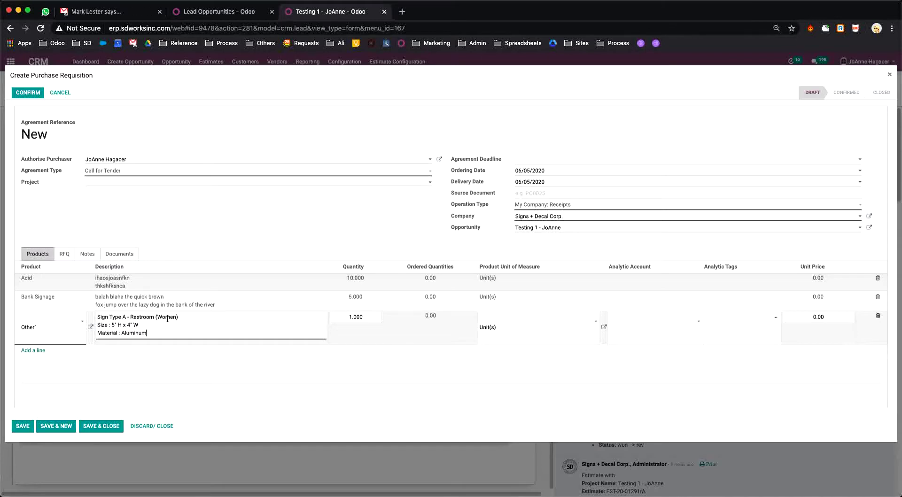
{"action": "key", "text": "Return"}
{"action": "type", "text": "blah blah blah"}
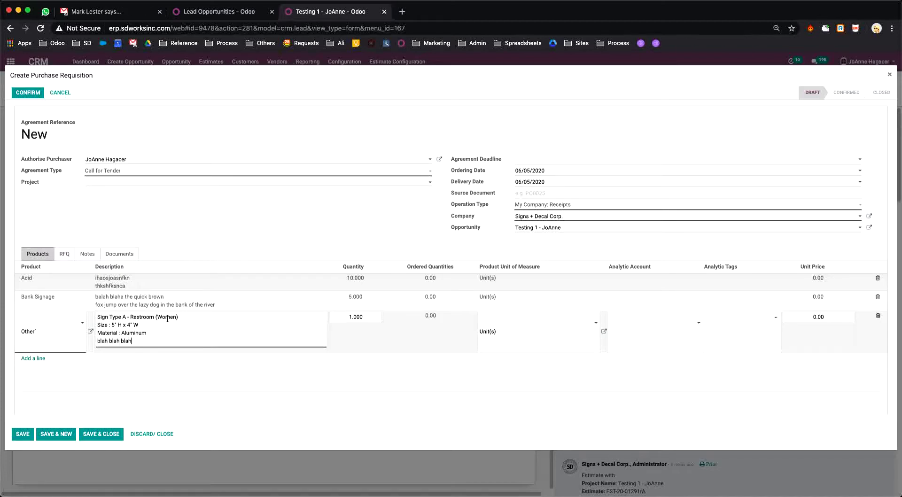
{"action": "key", "text": "Tab"}
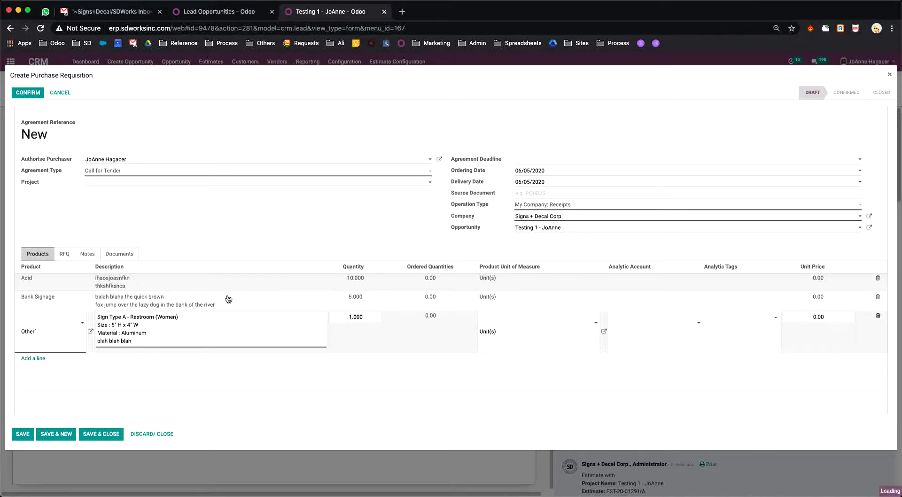
{"action": "type", "text": "100"}
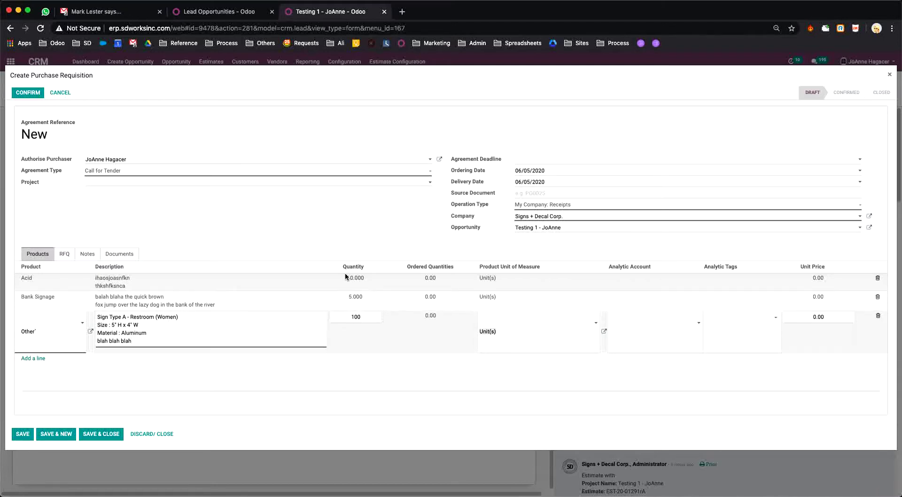
{"action": "left_click", "coordinate": [22, 432]}
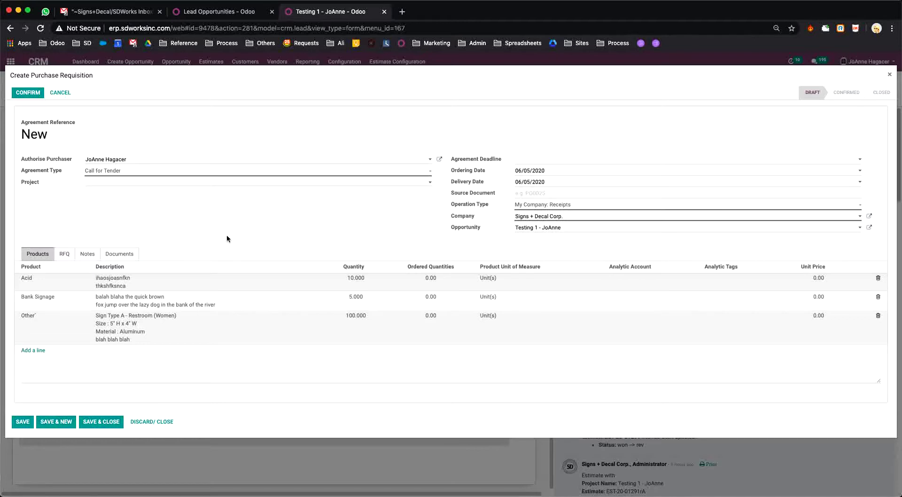
Step: Confirm the purchase requisition as RFQ-20-00014
{"action": "left_click", "coordinate": [65, 255]}
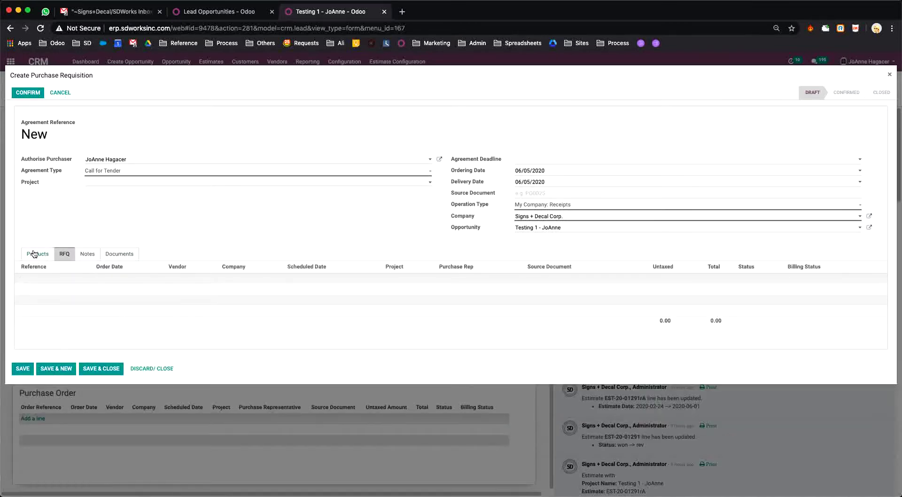
{"action": "left_click", "coordinate": [34, 255]}
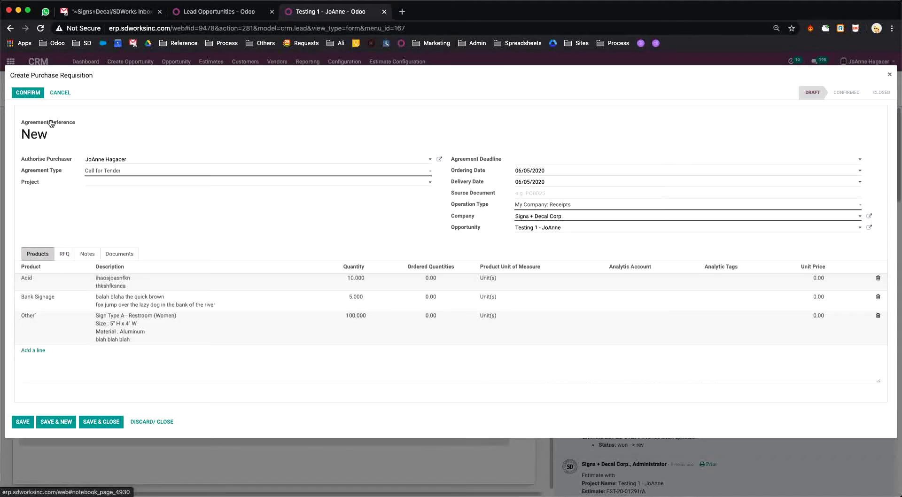
{"action": "left_click", "coordinate": [28, 94]}
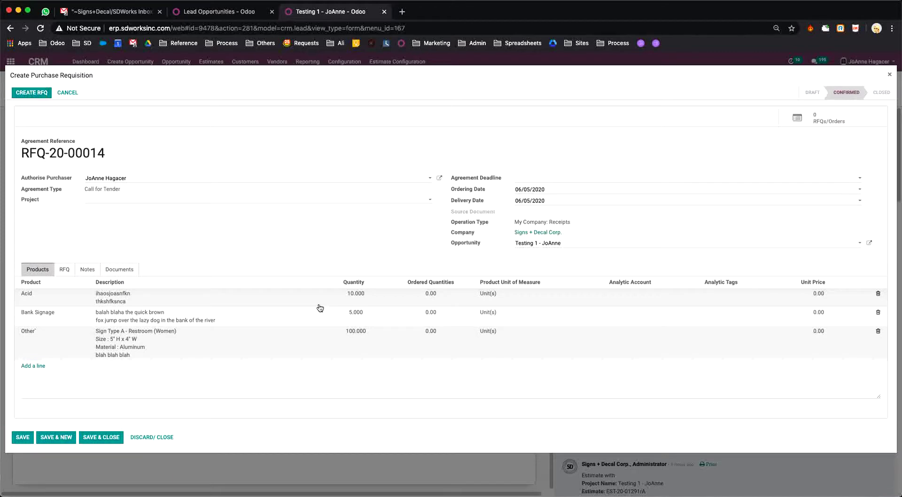
Step: Save the confirmed requisition and create a new RFQ from it
{"action": "left_click", "coordinate": [28, 94]}
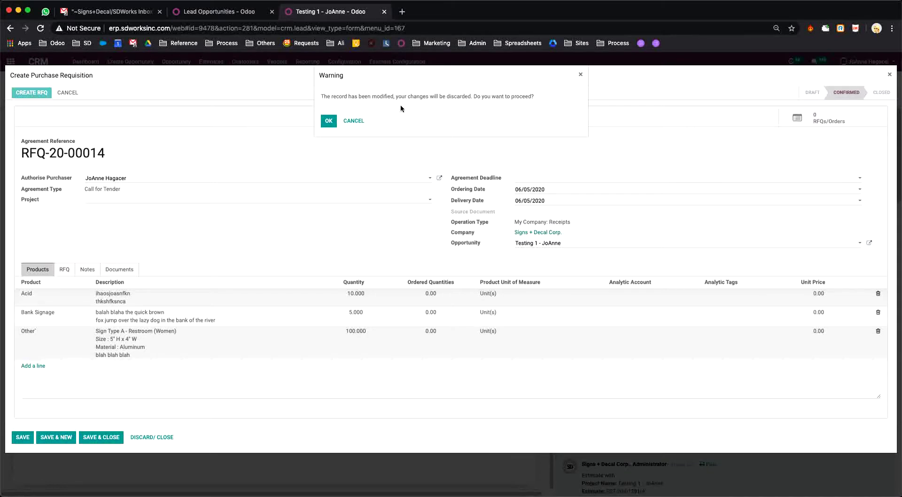
{"action": "left_click", "coordinate": [358, 123]}
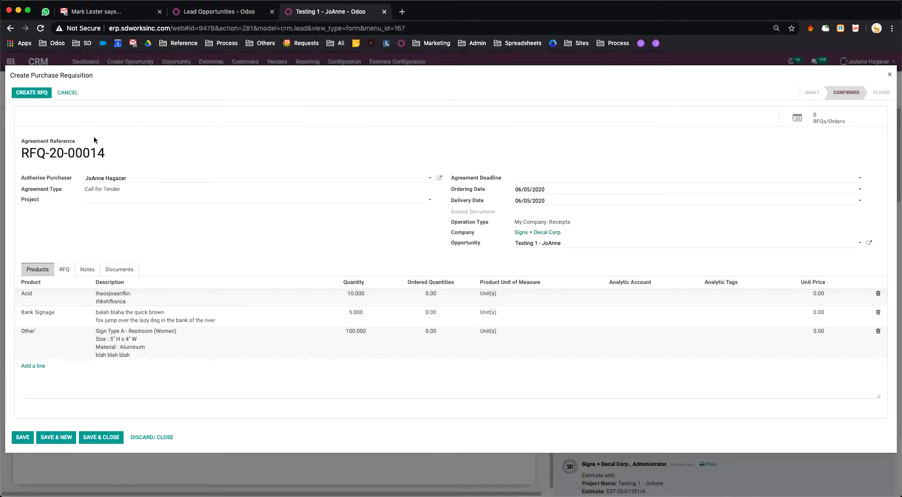
{"action": "left_click", "coordinate": [22, 439]}
{"action": "left_click", "coordinate": [32, 93]}
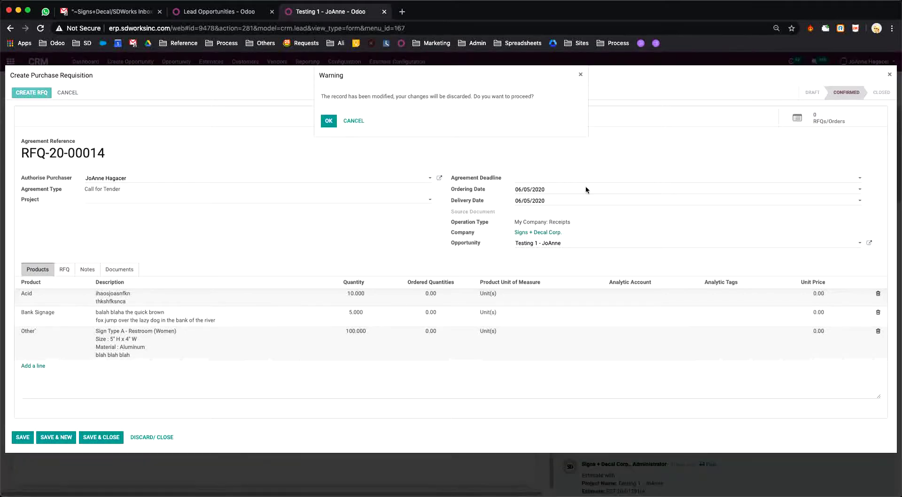
{"action": "left_click", "coordinate": [328, 121]}
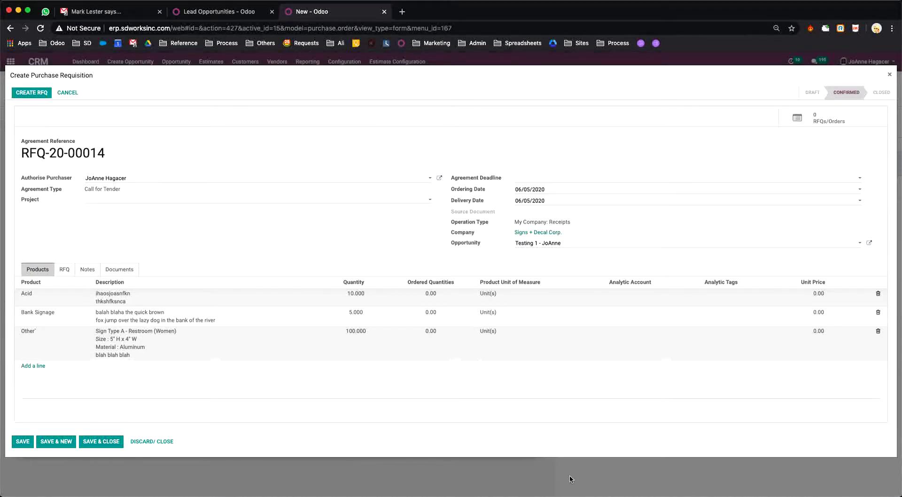
Step: Set the RFQ's vendor to Lead 1 testing Company, with its external contact as representative
{"action": "left_click", "coordinate": [889, 76]}
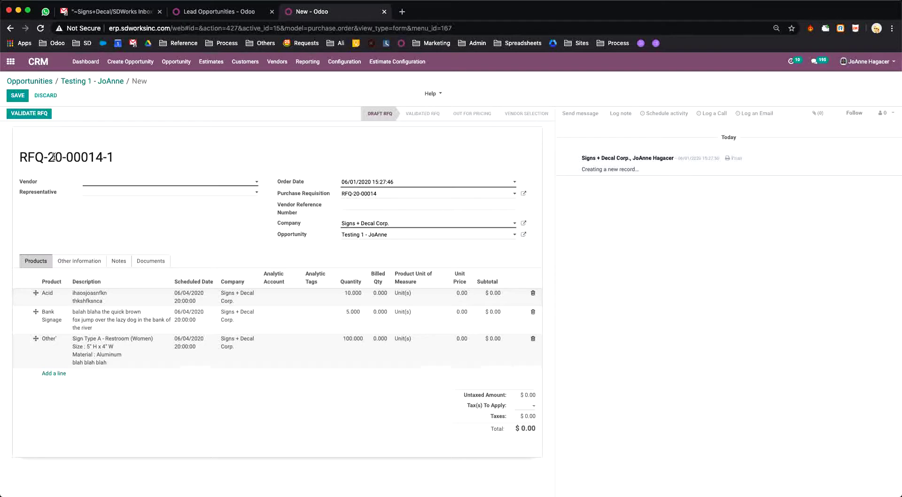
{"action": "left_click", "coordinate": [252, 184]}
{"action": "type", "text": "testing"}
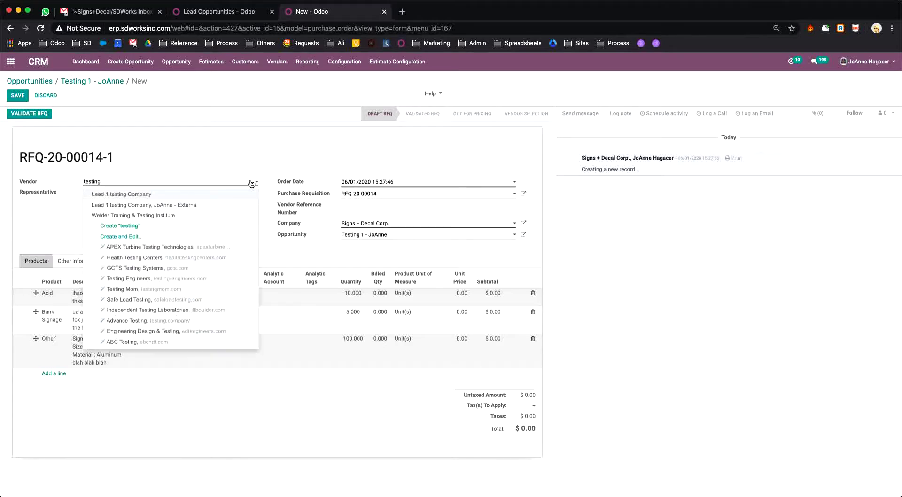
{"action": "left_click", "coordinate": [162, 195]}
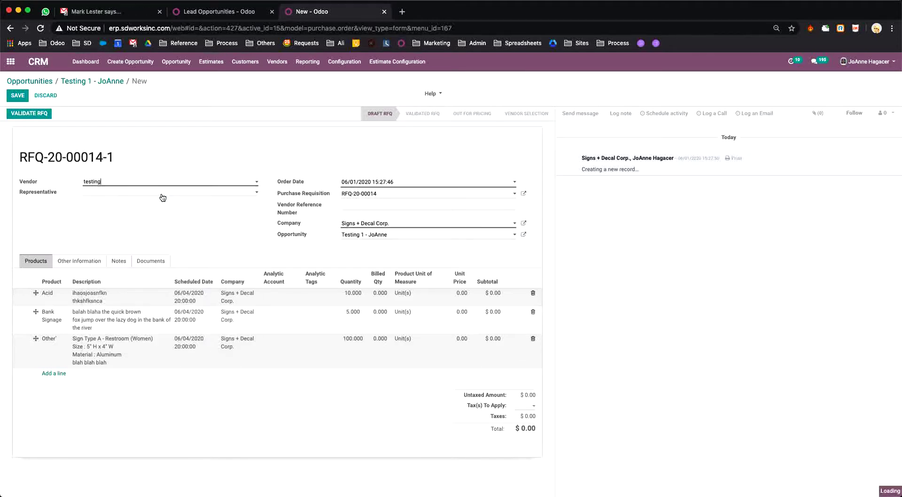
{"action": "left_click", "coordinate": [193, 195]}
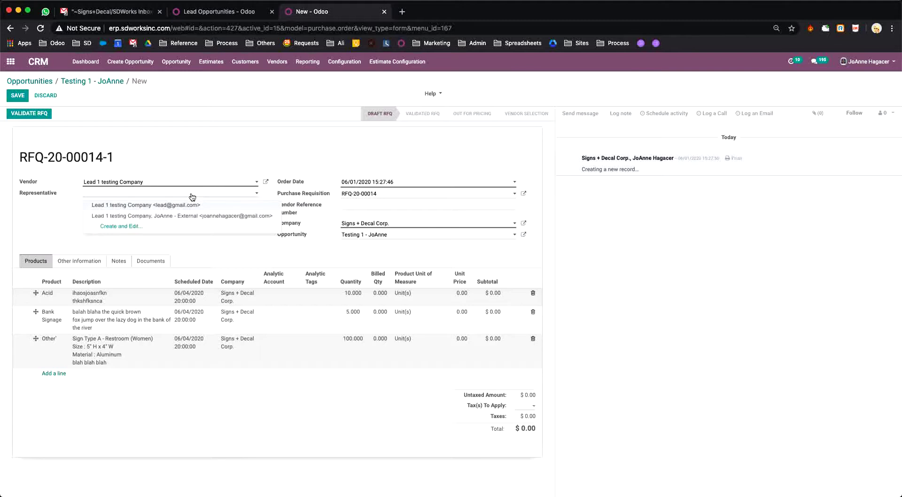
{"action": "left_click", "coordinate": [181, 216]}
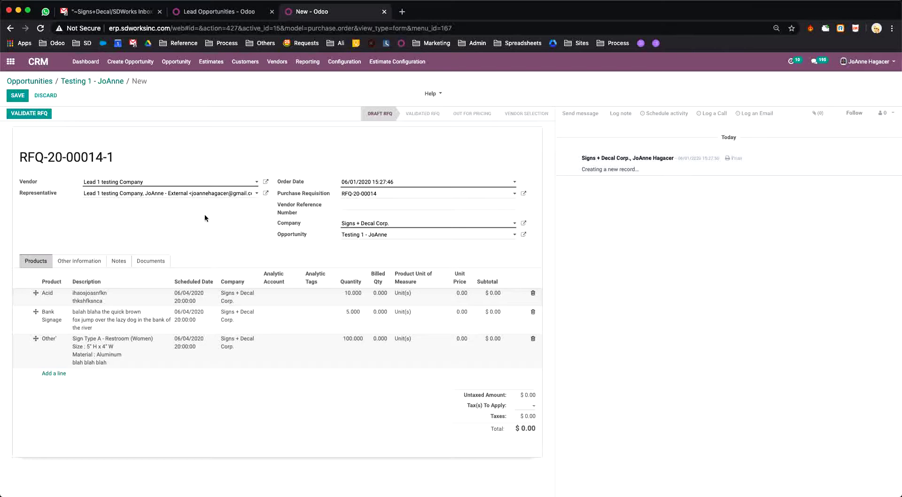
Step: Check RFQ-20-00014-1's Documents list under Other Information without attaching anything
{"action": "left_click", "coordinate": [75, 263]}
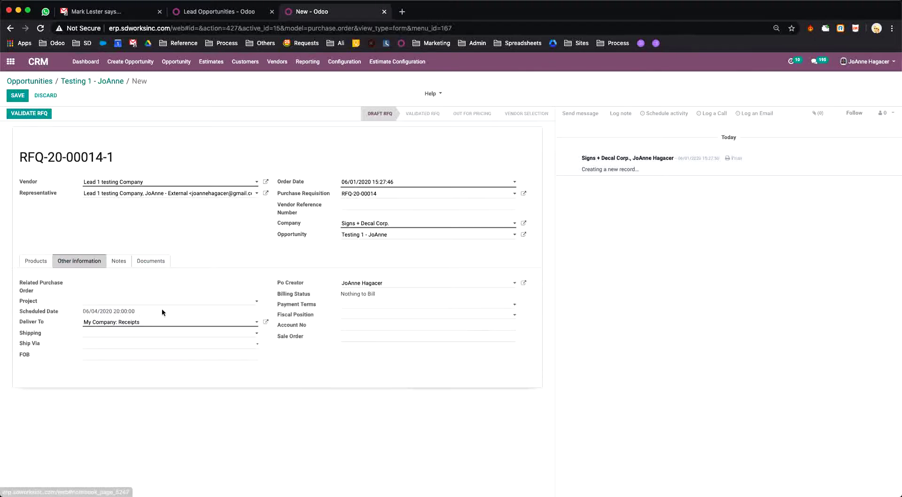
{"action": "left_click", "coordinate": [156, 261]}
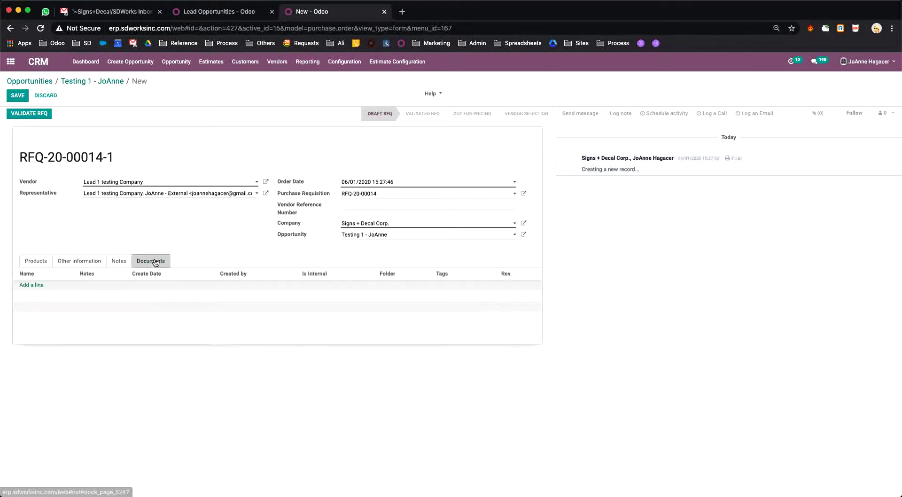
{"action": "left_click", "coordinate": [32, 285]}
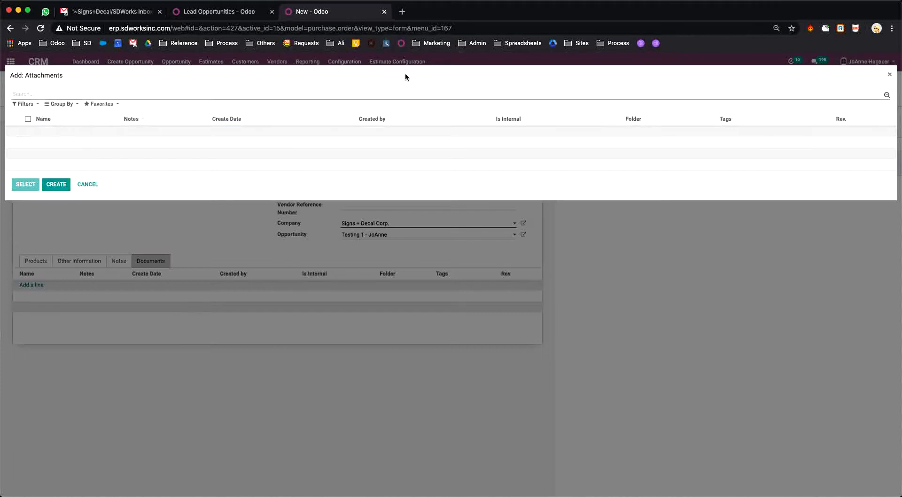
{"action": "left_click", "coordinate": [890, 74]}
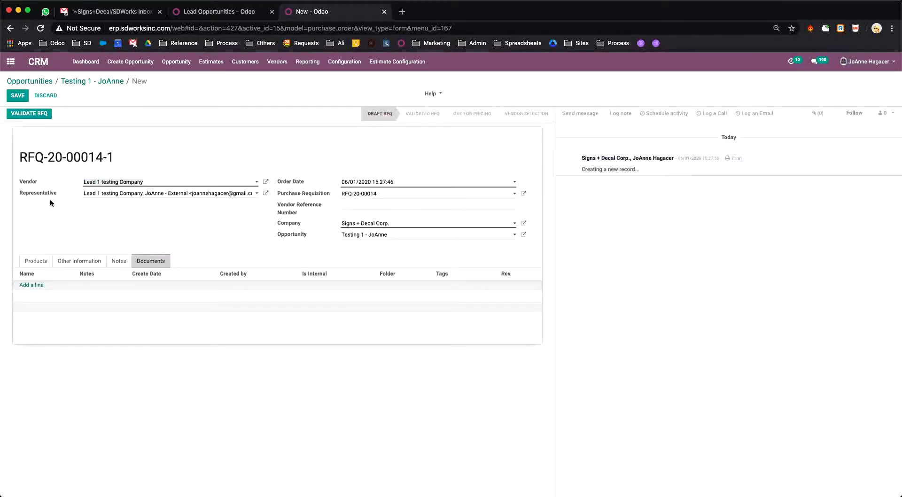
Step: Validate RFQ-20-00014-1 and return to the Testing 1 - JoAnne opportunity
{"action": "left_click", "coordinate": [42, 114]}
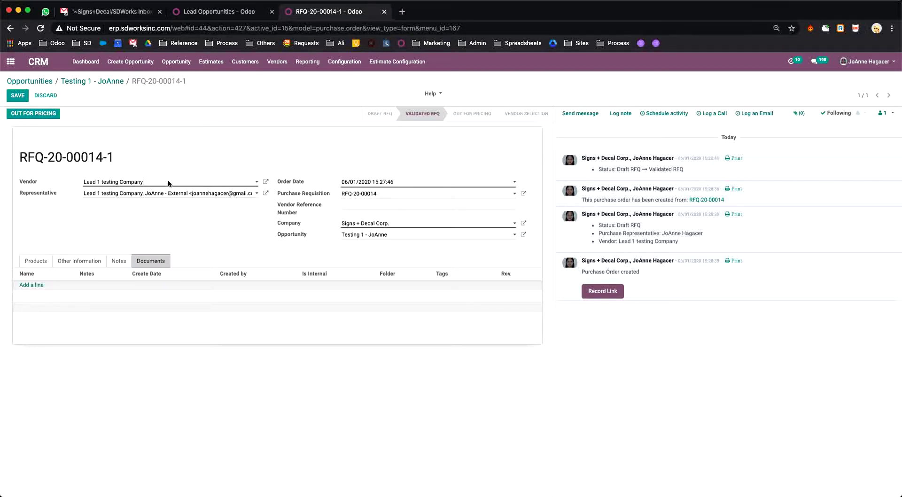
{"action": "left_click", "coordinate": [101, 83]}
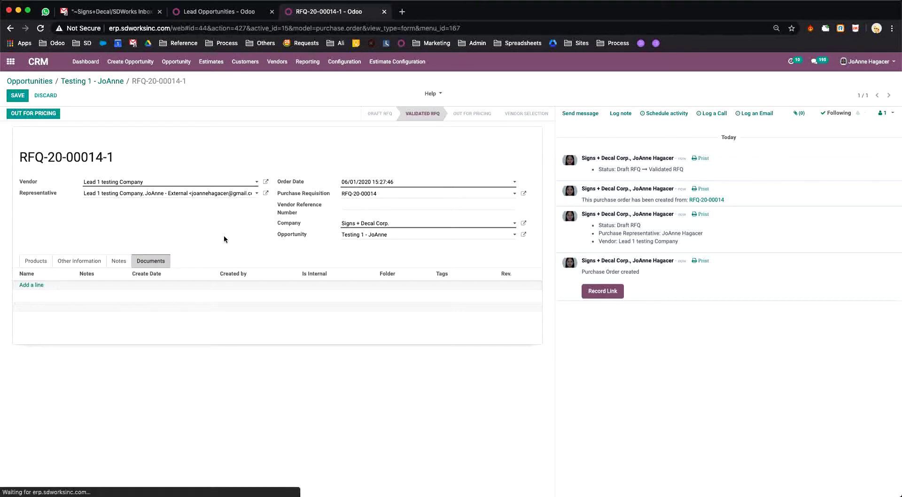
{"action": "scroll", "coordinate": [136, 285], "scroll_direction": "down", "scroll_amount": 5}
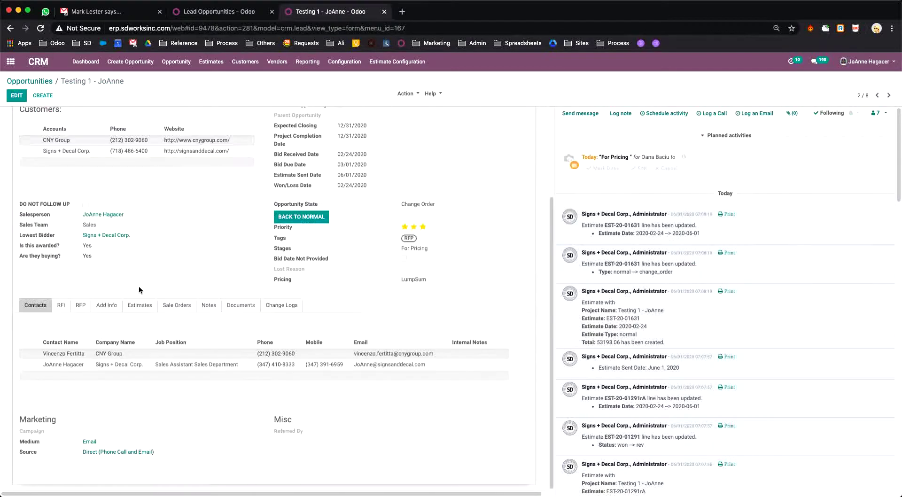
Step: Review RFQ-20-00014-1 from the opportunity's RFP records and switch the opportunity to edit mode
{"action": "left_click", "coordinate": [79, 309]}
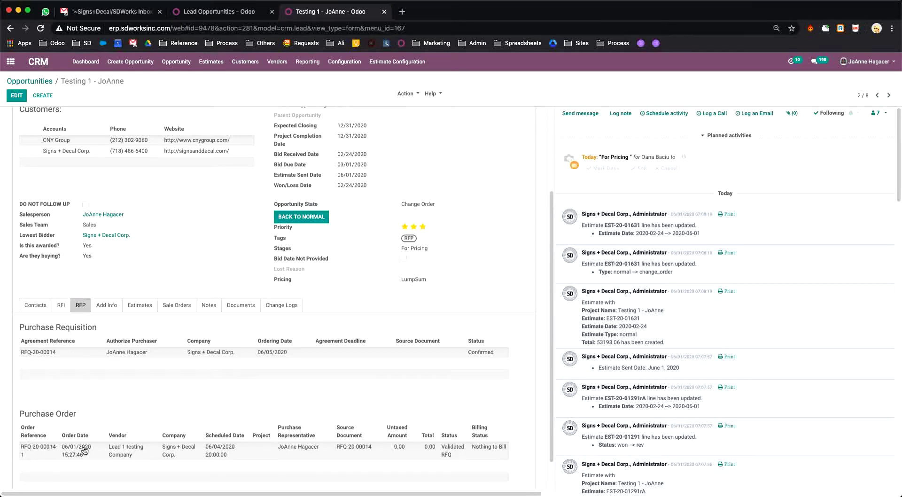
{"action": "left_click", "coordinate": [45, 452]}
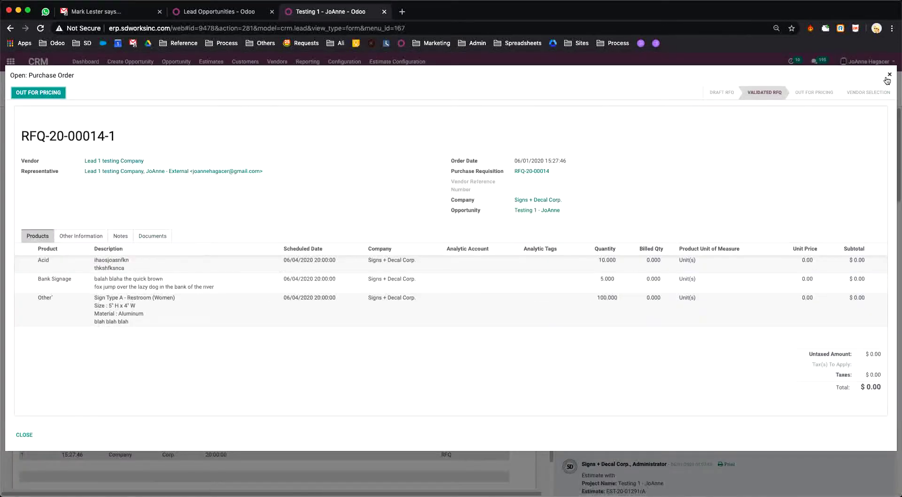
{"action": "left_click", "coordinate": [84, 126]}
{"action": "key", "text": "Escape"}
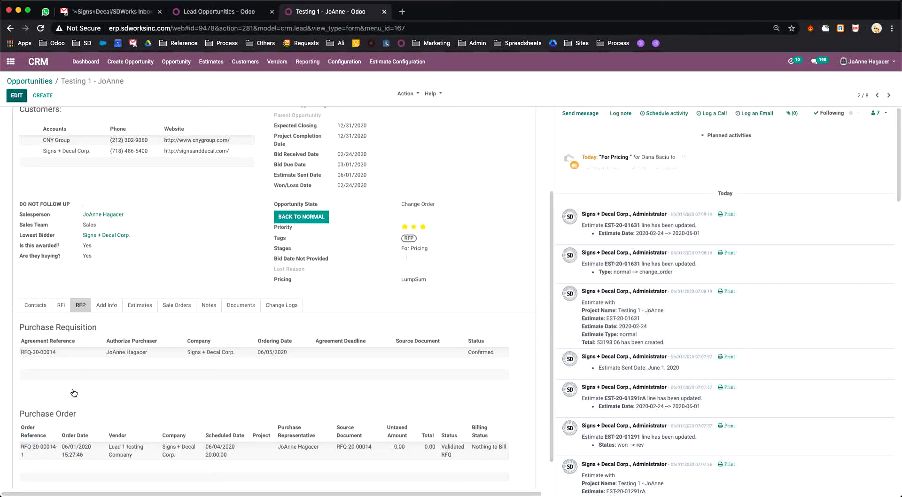
{"action": "key", "text": "alt+a"}
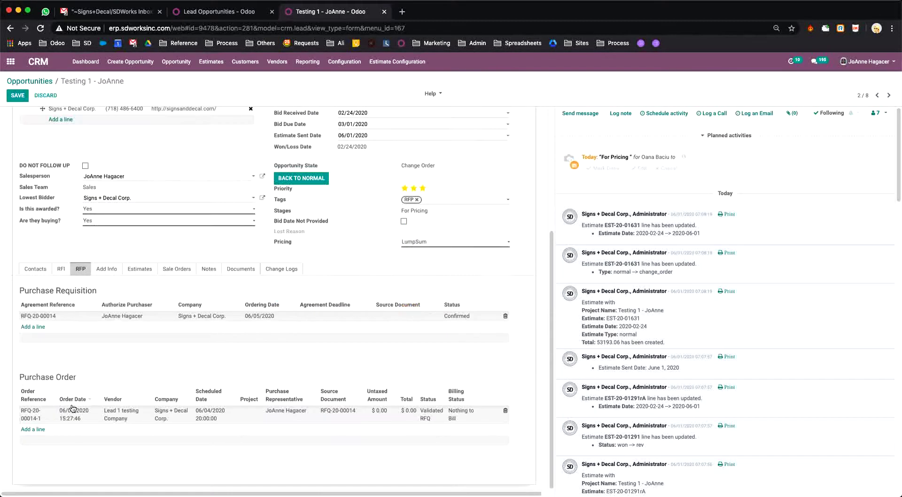
{"action": "left_click", "coordinate": [41, 413]}
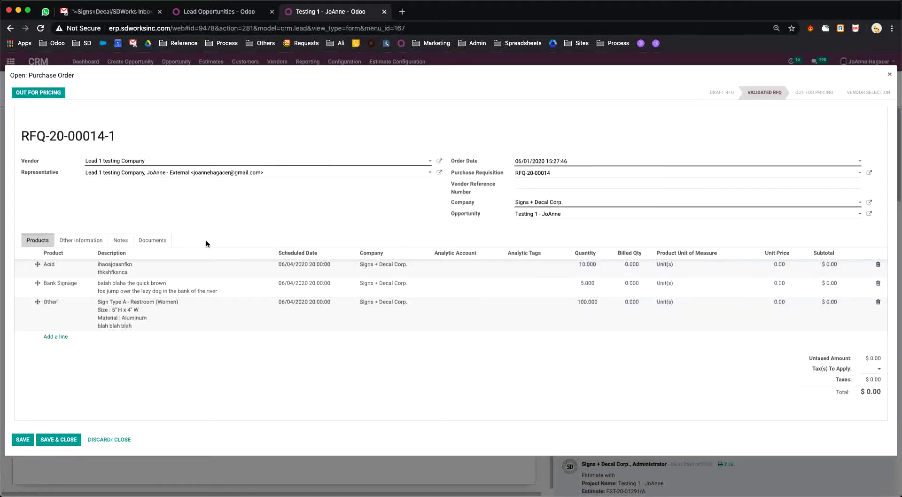
{"action": "left_click", "coordinate": [890, 74]}
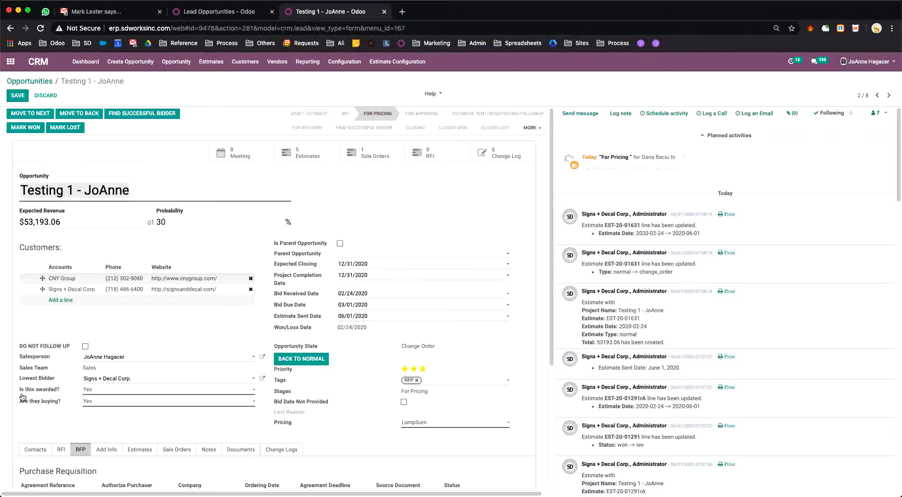
Step: Start a purchase order for vendor Cosun Sign with a Cosun Sign representative, then close it
{"action": "left_click", "coordinate": [33, 430]}
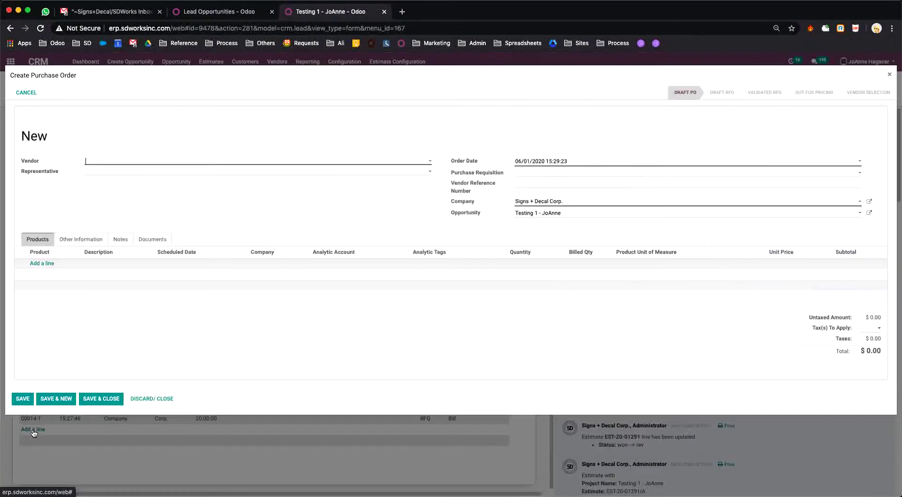
{"action": "left_click", "coordinate": [199, 164]}
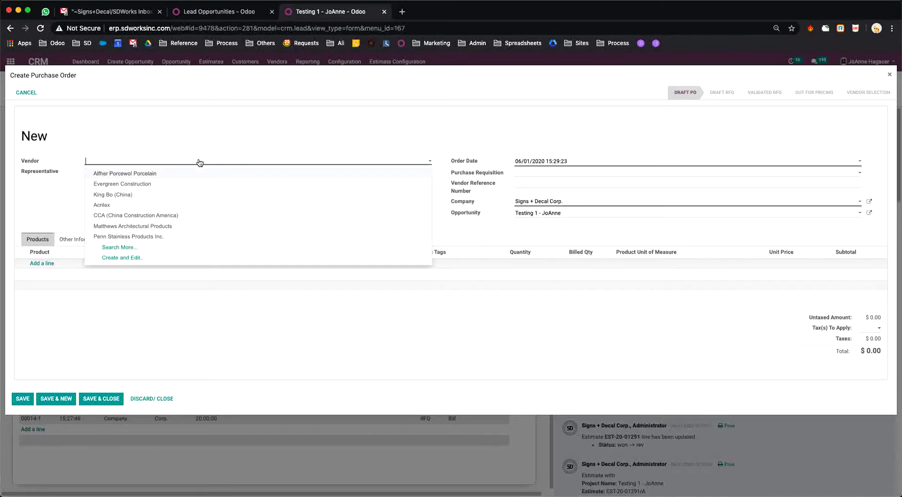
{"action": "type", "text": "cosum"}
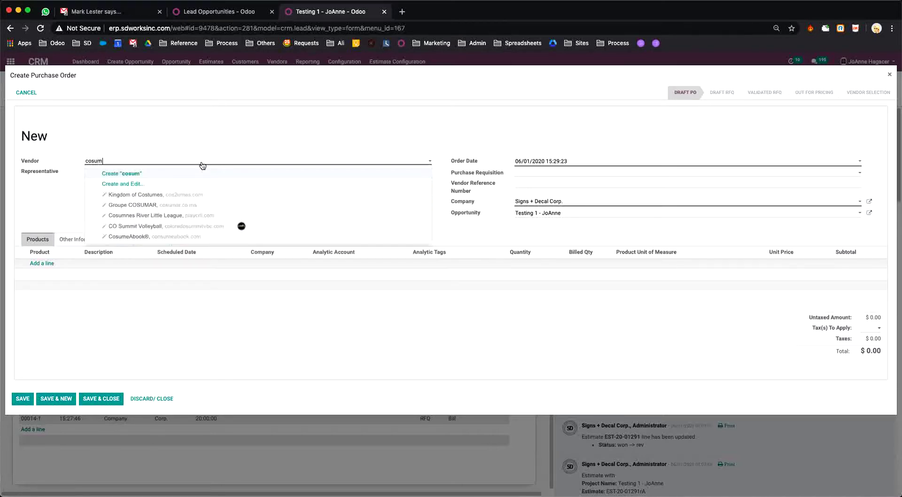
{"action": "key", "text": "BackSpace"}
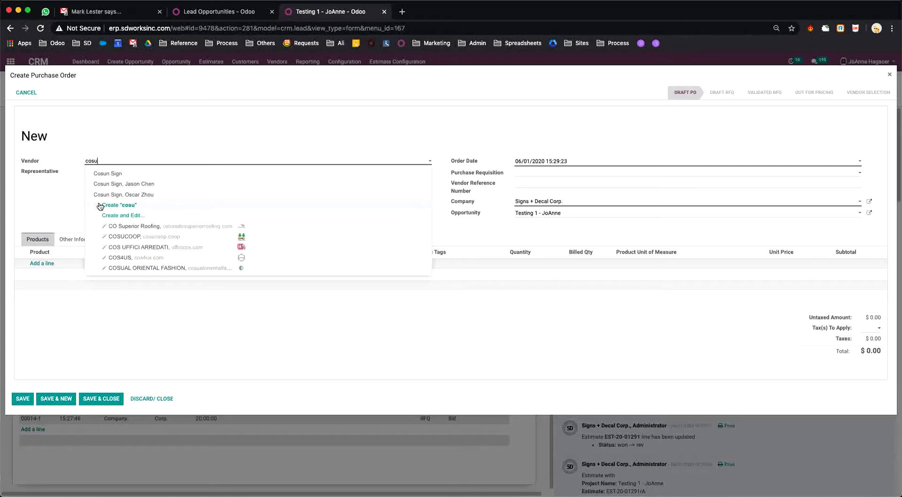
{"action": "left_click", "coordinate": [117, 176]}
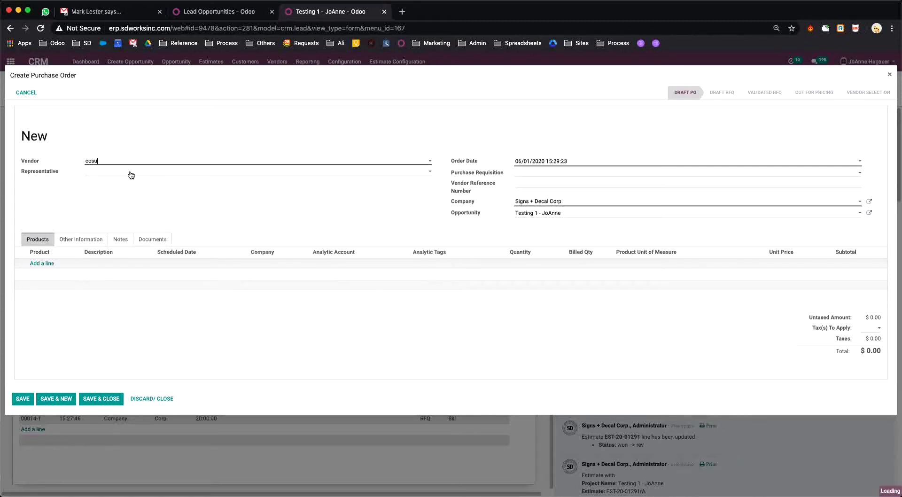
{"action": "left_click", "coordinate": [130, 174]}
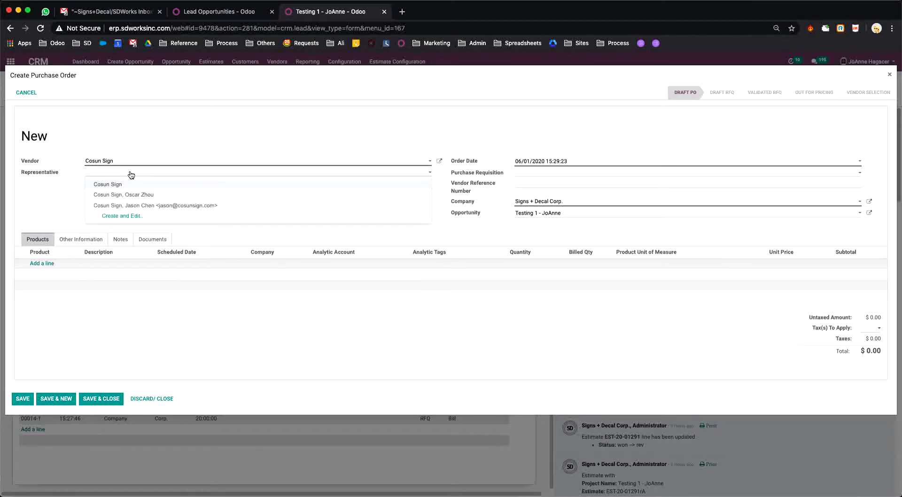
{"action": "left_click", "coordinate": [132, 207]}
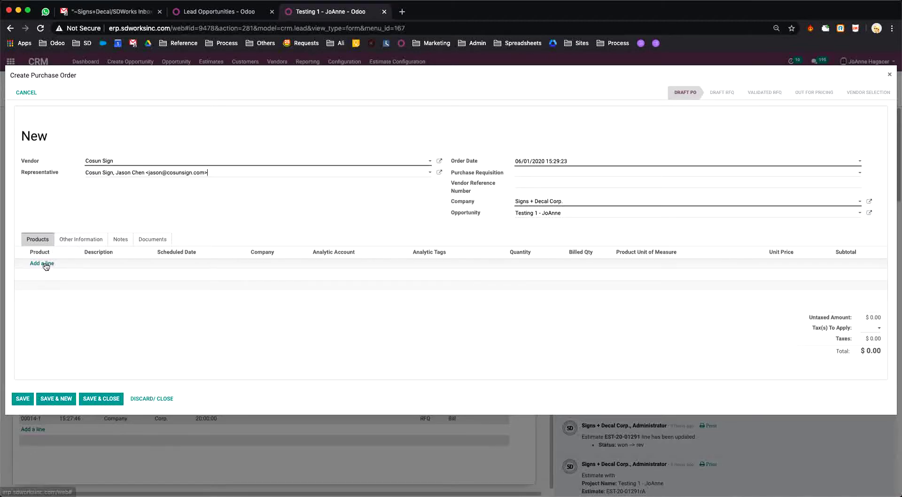
{"action": "left_click", "coordinate": [890, 75]}
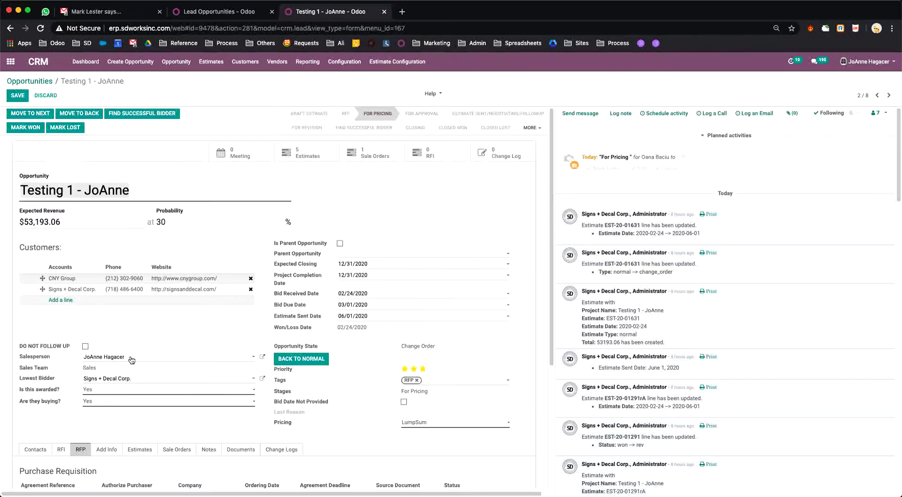
Step: Create an RFQ from requisition RFQ-20-00014 and open RFQ-20-00014-1 from its list
{"action": "scroll", "coordinate": [98, 437], "scroll_direction": "down", "scroll_amount": 5}
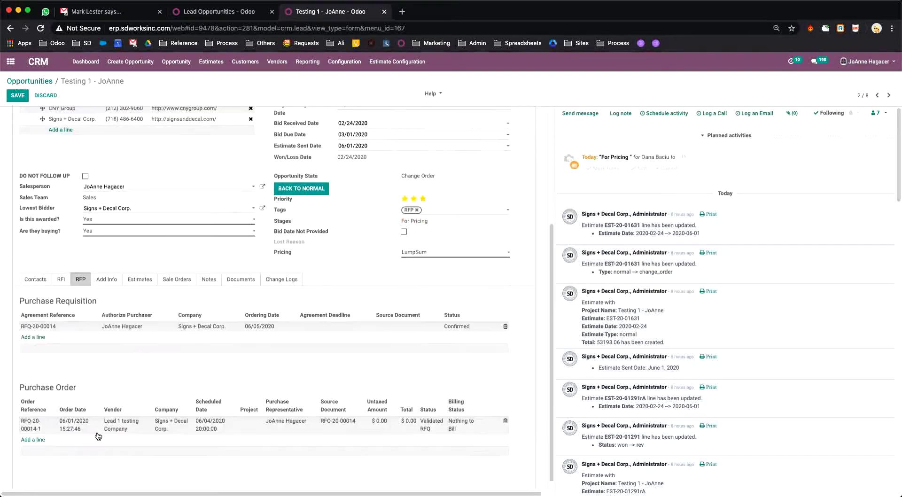
{"action": "left_click", "coordinate": [42, 328]}
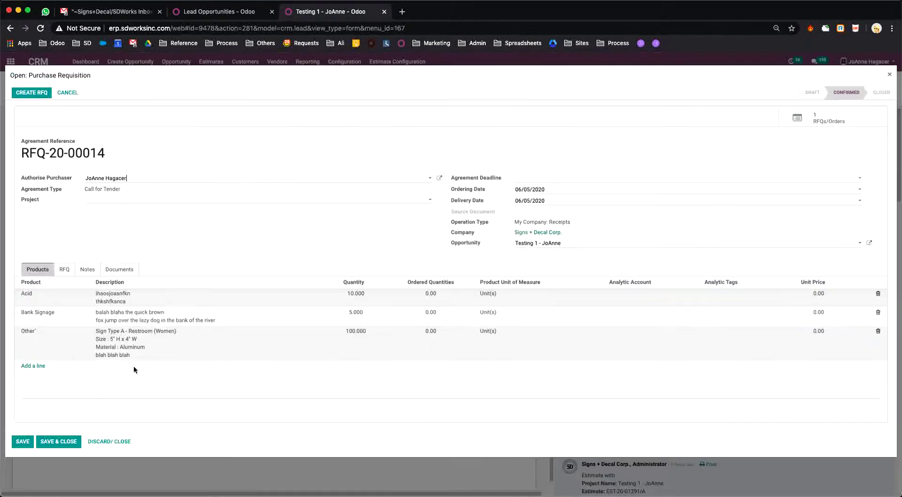
{"action": "left_click", "coordinate": [47, 93]}
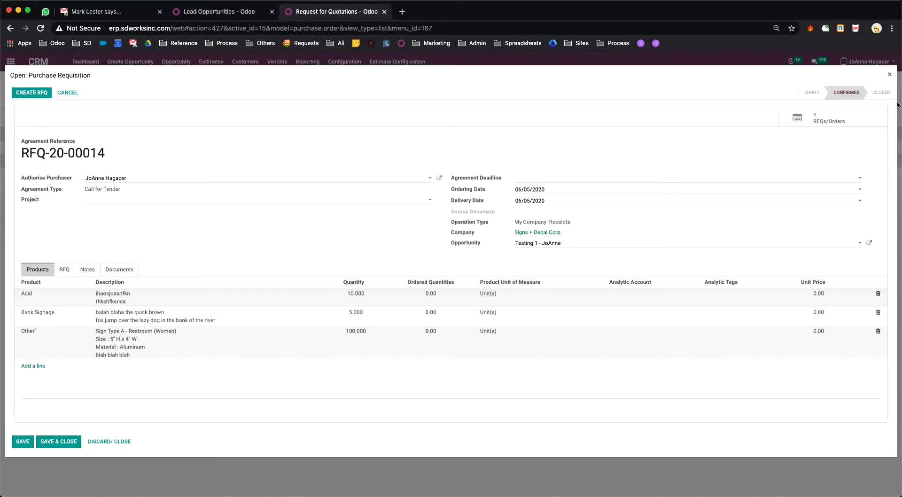
{"action": "left_click", "coordinate": [890, 74]}
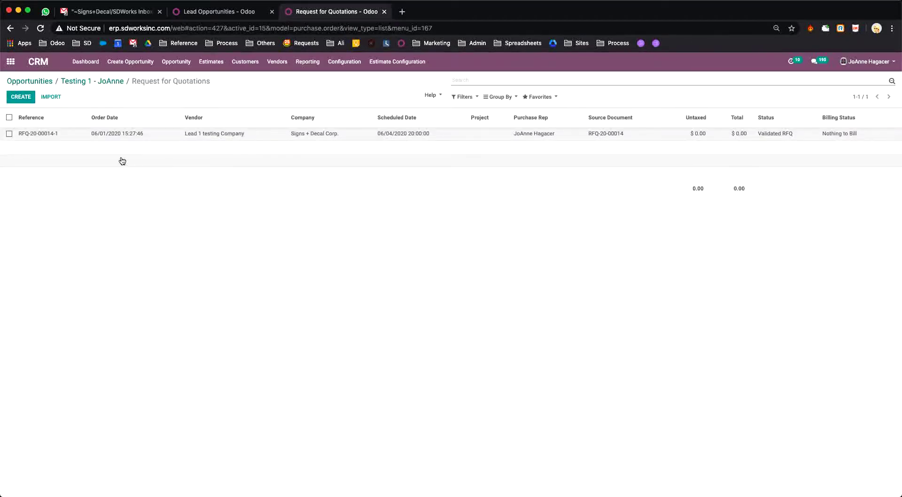
{"action": "left_click", "coordinate": [45, 135]}
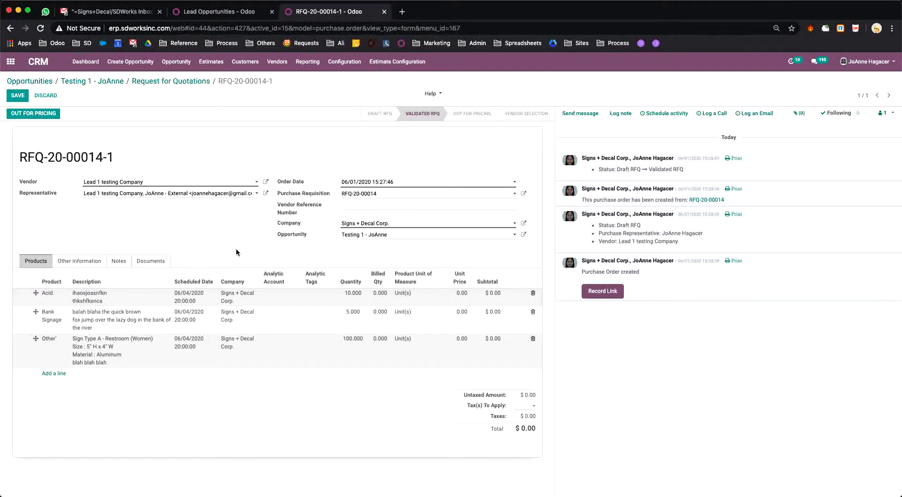
Step: Address the RFQ-20-00014-1 pricing email to the Signs + Decal Corp. contact and open its PDF attachment
{"action": "left_click", "coordinate": [38, 114]}
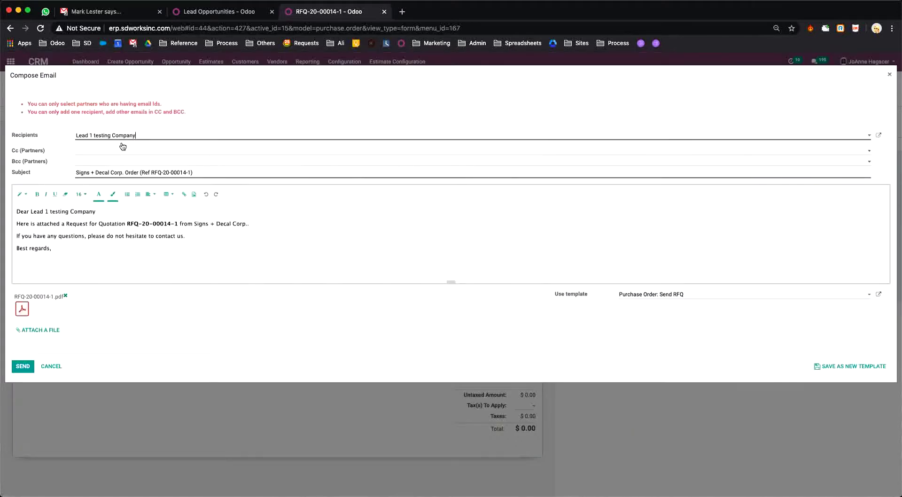
{"action": "left_click", "coordinate": [151, 138]}
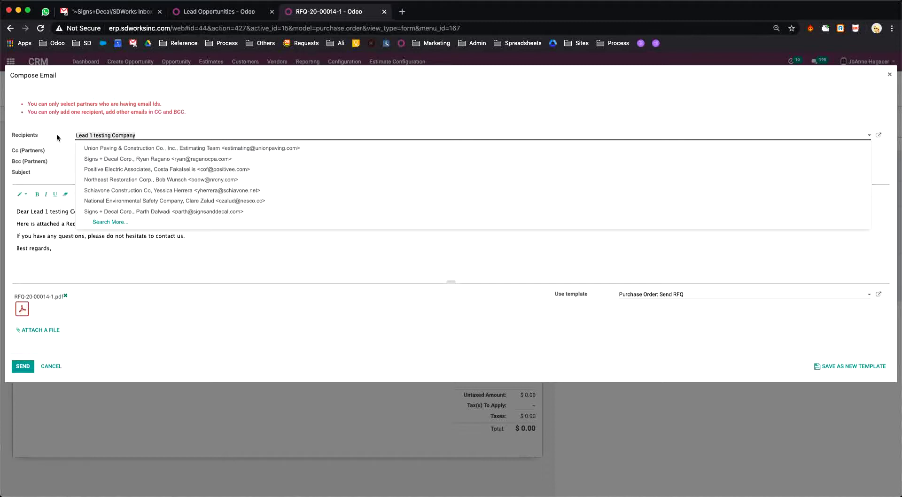
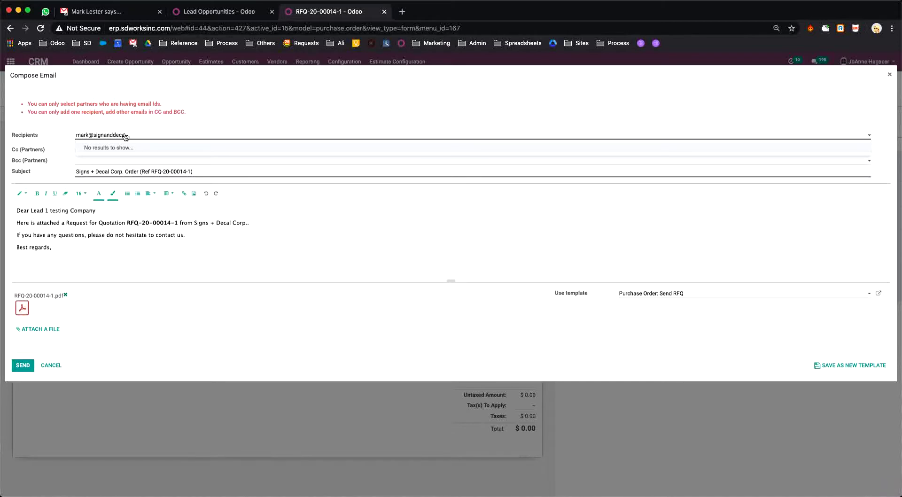
{"action": "left_click", "coordinate": [152, 147]}
{"action": "type", "text": "s"}
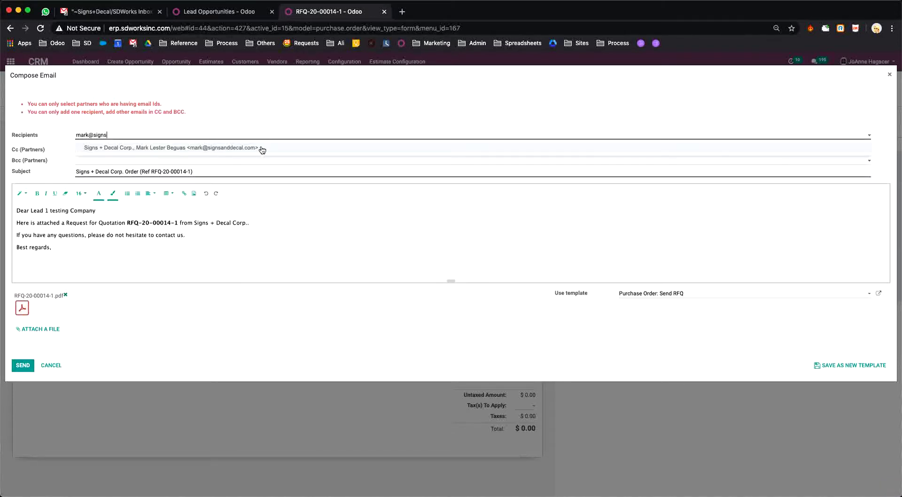
{"action": "left_click", "coordinate": [262, 148]}
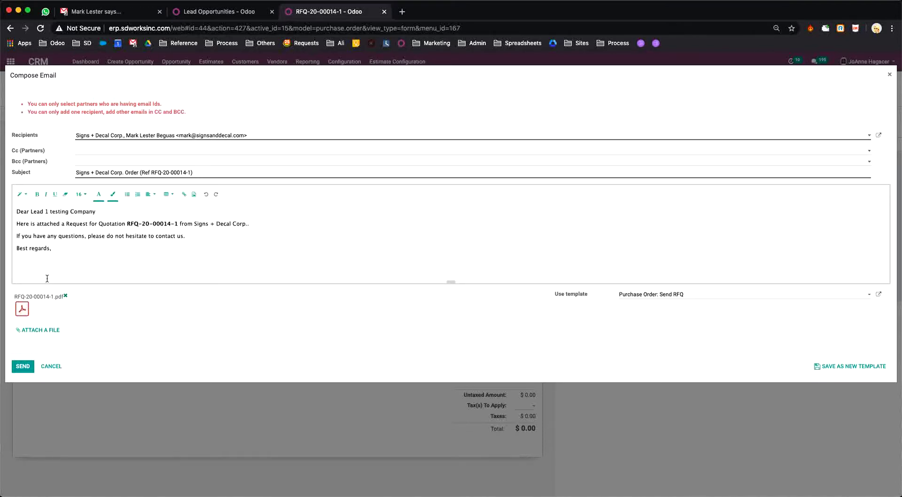
{"action": "left_click", "coordinate": [22, 309]}
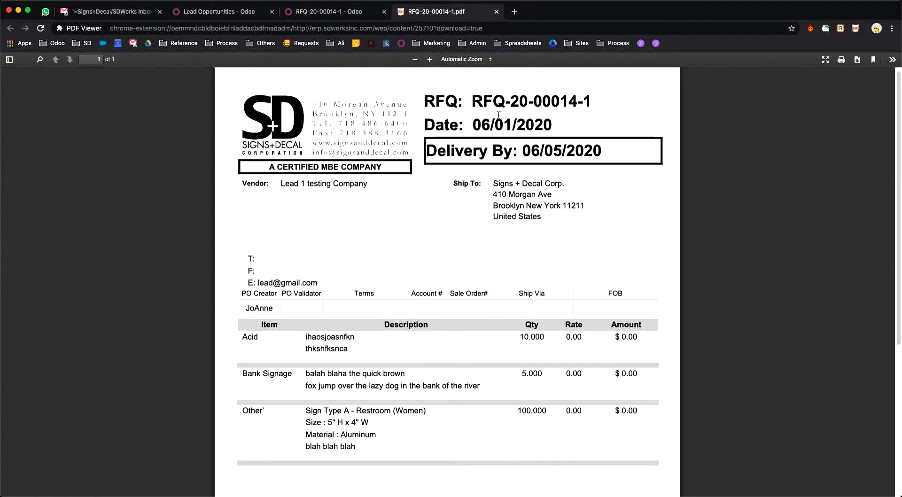
Step: Scroll through the RFQ-20-00014-1 PDF, then return to the Odoo email draft
{"action": "scroll", "coordinate": [531, 234], "scroll_direction": "down", "scroll_amount": 1}
{"action": "scroll", "coordinate": [530, 234], "scroll_direction": "down", "scroll_amount": 4}
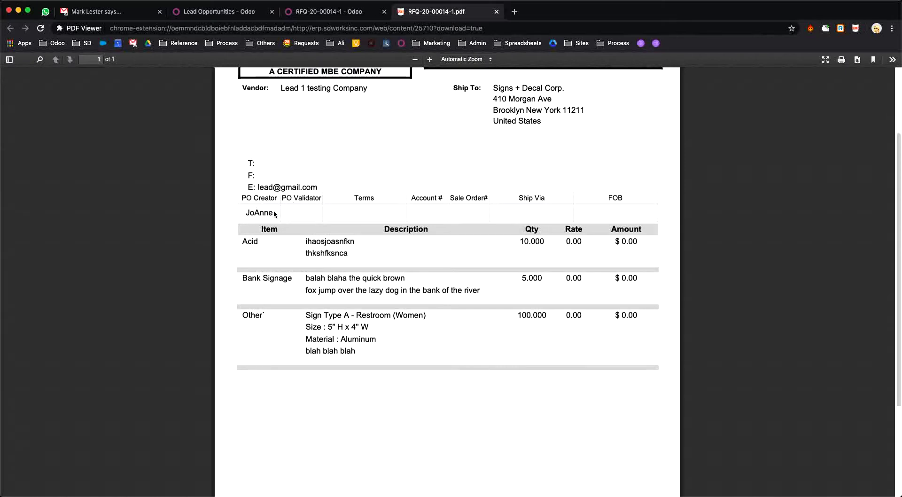
{"action": "scroll", "coordinate": [272, 197], "scroll_direction": "up", "scroll_amount": 3}
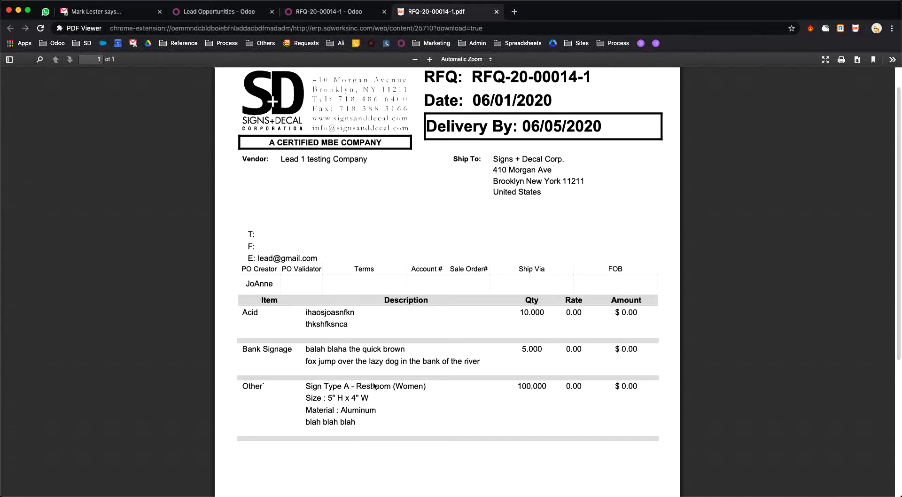
{"action": "scroll", "coordinate": [463, 263], "scroll_direction": "down", "scroll_amount": 5}
{"action": "scroll", "coordinate": [464, 307], "scroll_direction": "up", "scroll_amount": 5}
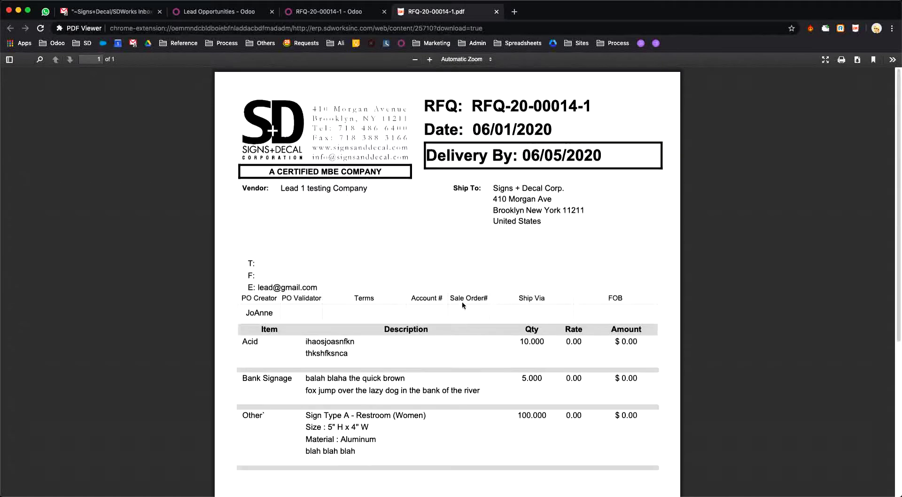
{"action": "left_click", "coordinate": [329, 11]}
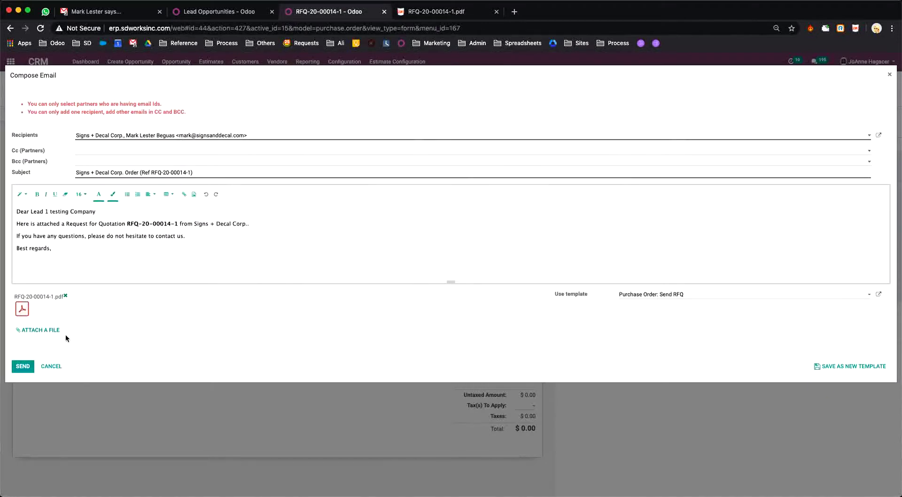
Step: Attach Example Drawings.pdf to the RFQ email, send it, and switch to the Gmail inbox
{"action": "left_click", "coordinate": [47, 332]}
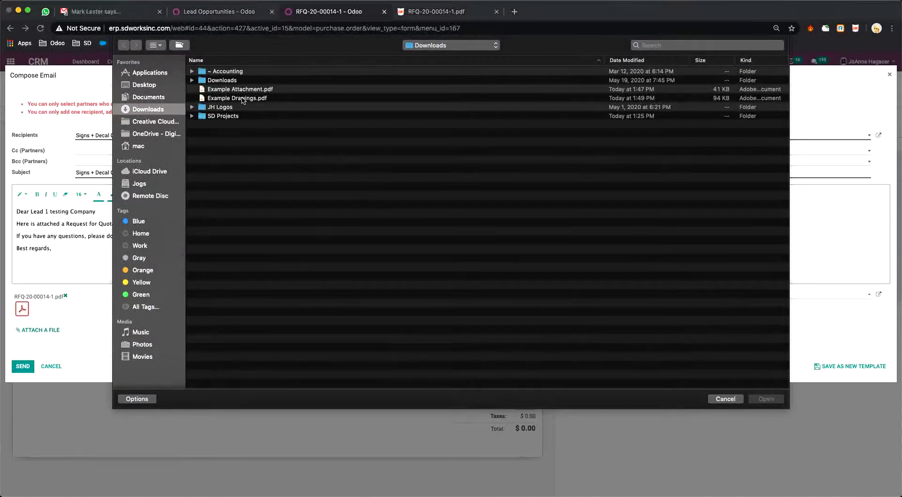
{"action": "left_click", "coordinate": [243, 99]}
{"action": "left_click", "coordinate": [765, 400]}
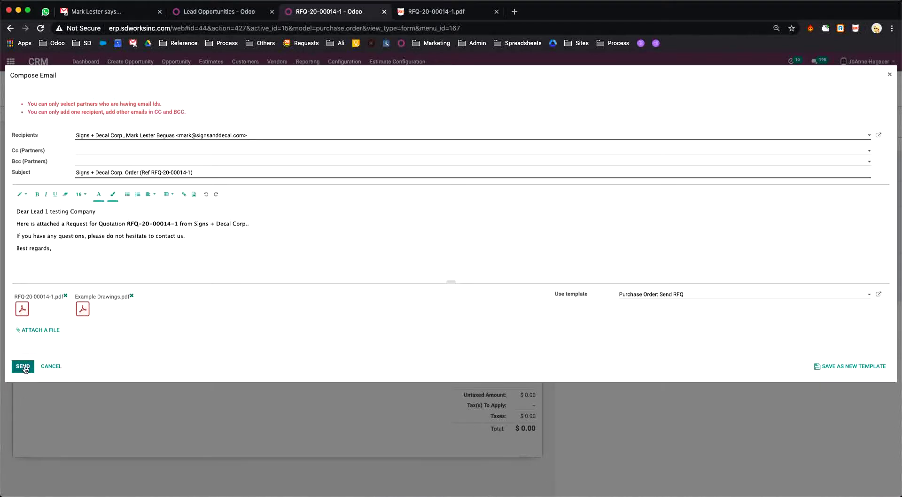
{"action": "left_click", "coordinate": [24, 368]}
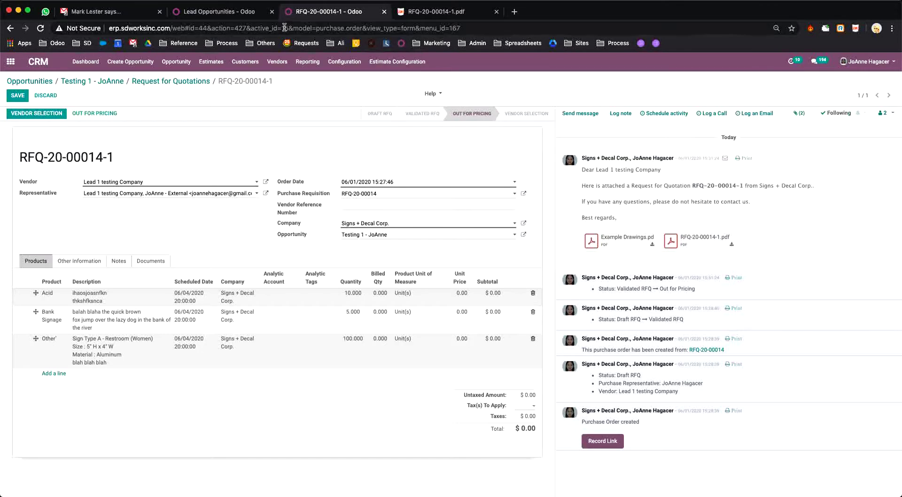
{"action": "left_click", "coordinate": [96, 12]}
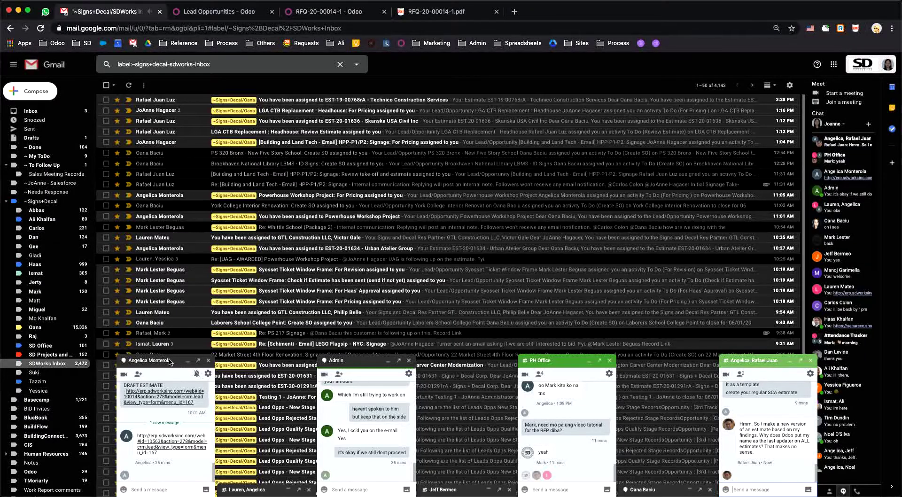
Step: Collapse the four open Gmail chat windows
{"action": "left_click", "coordinate": [187, 361]}
{"action": "left_click", "coordinate": [359, 362]}
{"action": "left_click", "coordinate": [538, 361]}
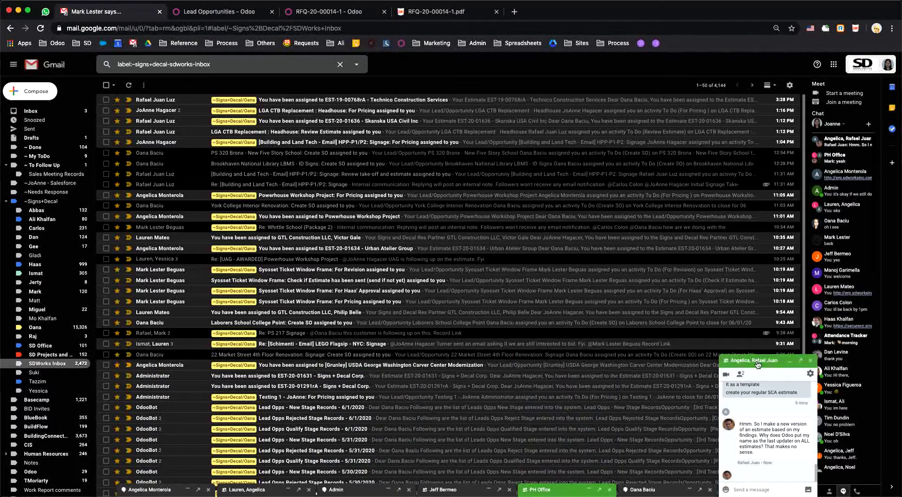
{"action": "left_click", "coordinate": [757, 361]}
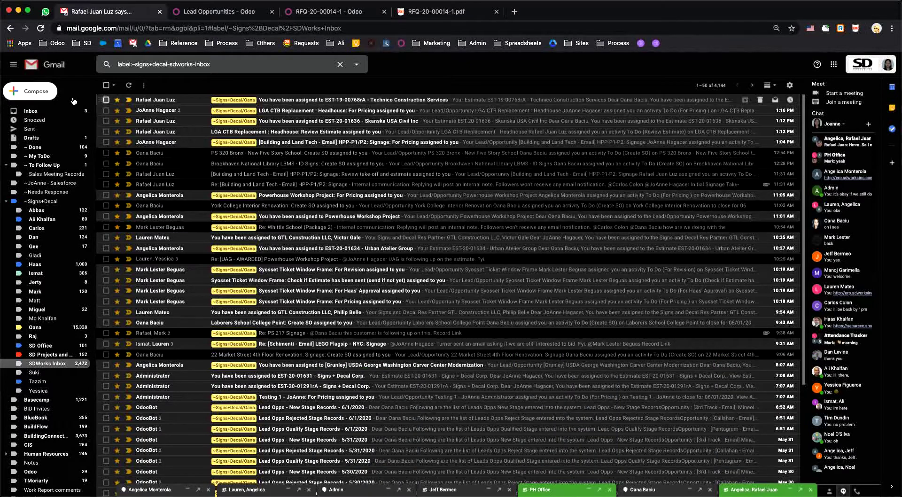
Step: Check the Inbox and SDWorks Inbox, then return to the RFQ-20-00014-1 record in Odoo
{"action": "left_click", "coordinate": [31, 111]}
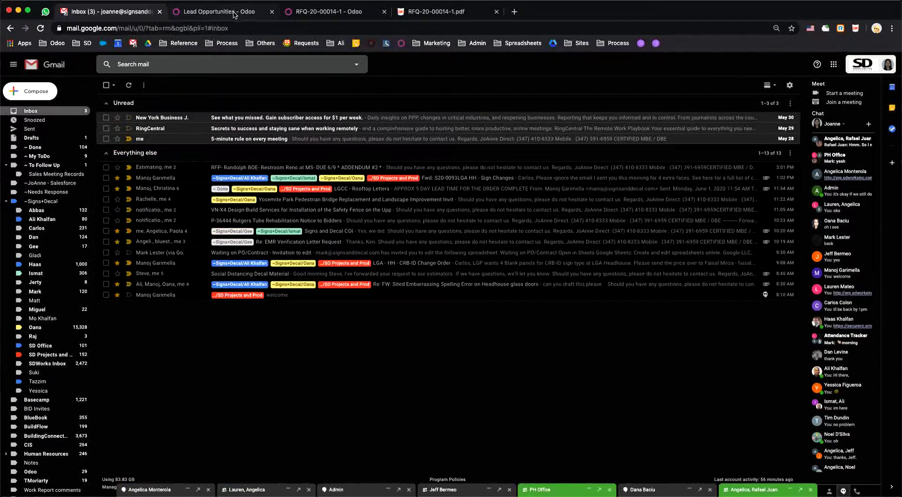
{"action": "left_click", "coordinate": [50, 365]}
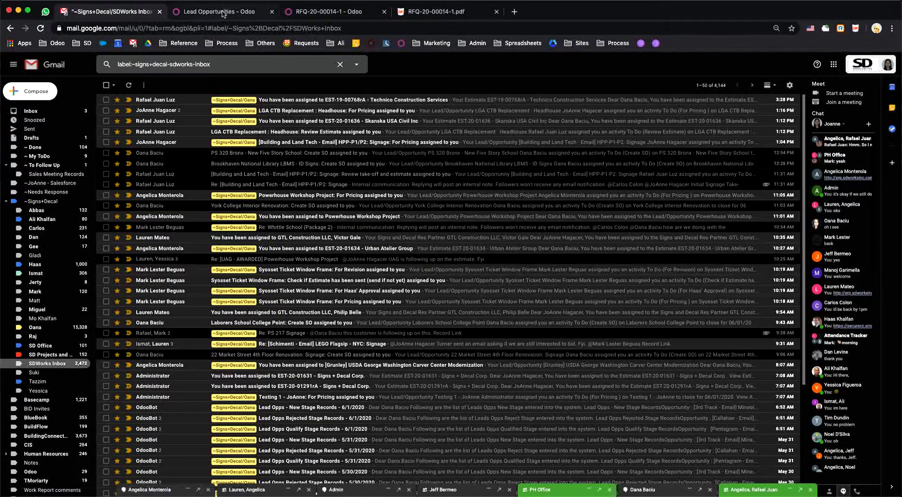
{"action": "left_click", "coordinate": [225, 12]}
{"action": "left_click", "coordinate": [329, 12]}
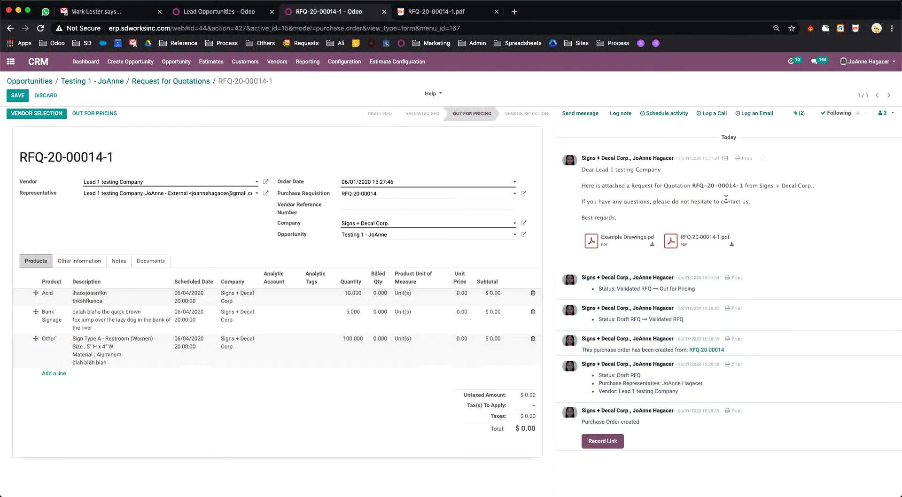
{"action": "left_click", "coordinate": [99, 83]}
Step: Put the opportunity in edit mode and open purchase requisition RFQ-20-00014 from its RFP records
{"action": "scroll", "coordinate": [158, 229], "scroll_direction": "down", "scroll_amount": 5}
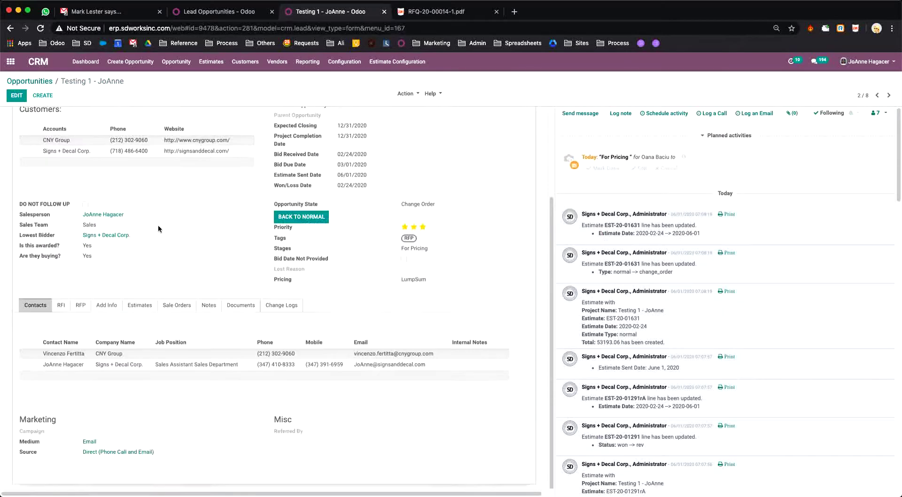
{"action": "left_click", "coordinate": [79, 306]}
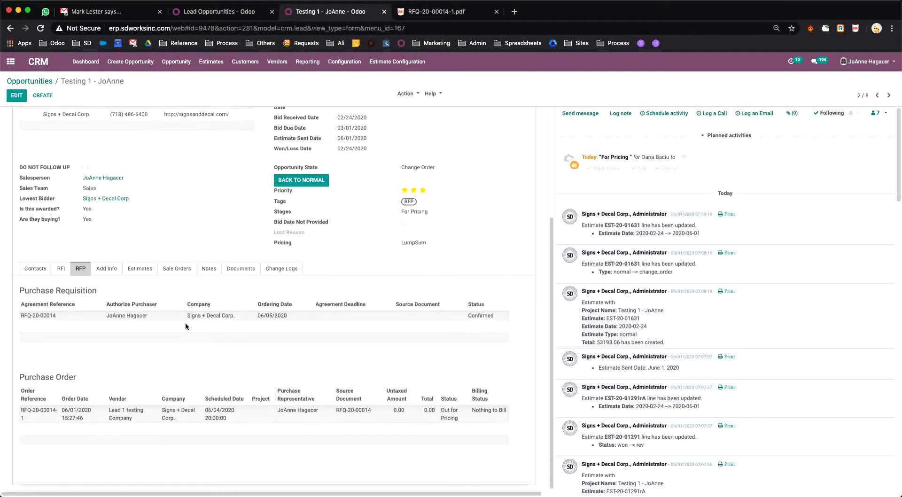
{"action": "scroll", "coordinate": [185, 323], "scroll_direction": "down", "scroll_amount": 2}
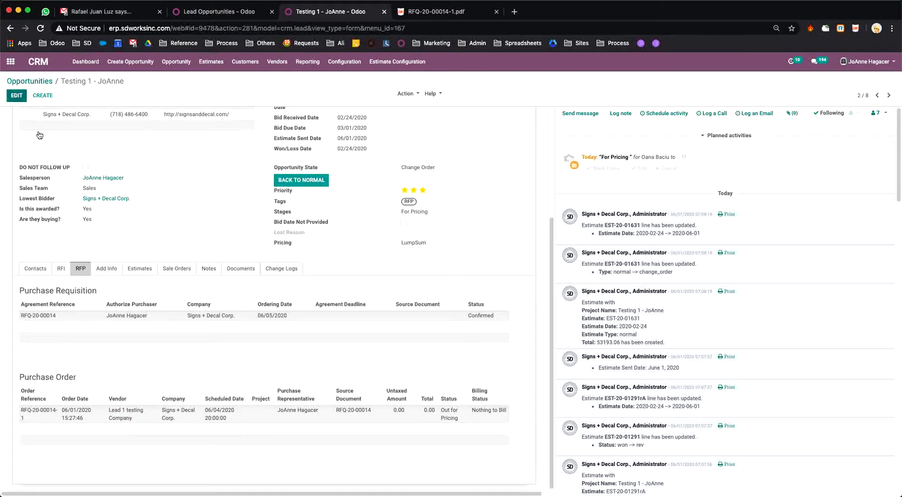
{"action": "key", "text": "alt+a"}
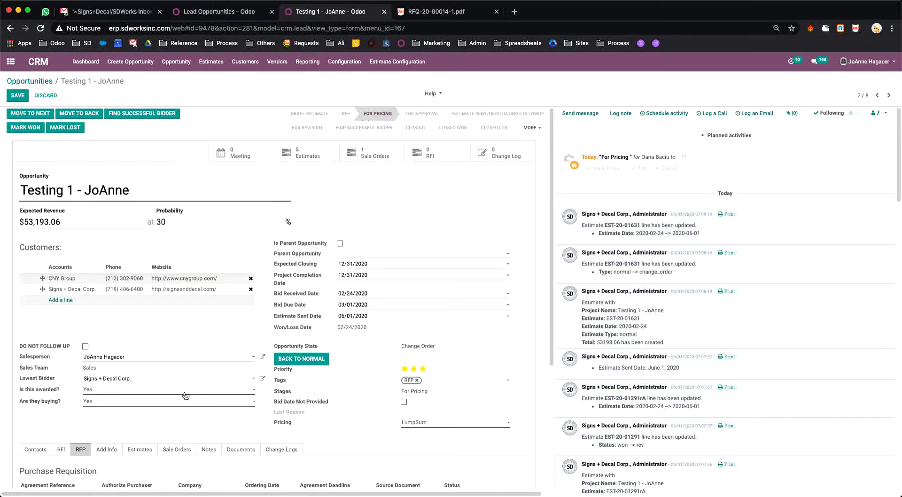
{"action": "scroll", "coordinate": [186, 396], "scroll_direction": "down", "scroll_amount": 5}
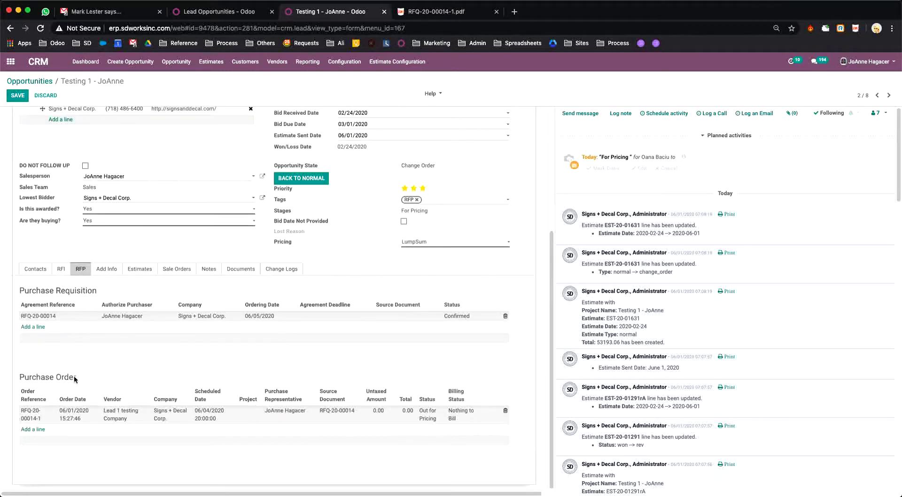
{"action": "left_click", "coordinate": [41, 319]}
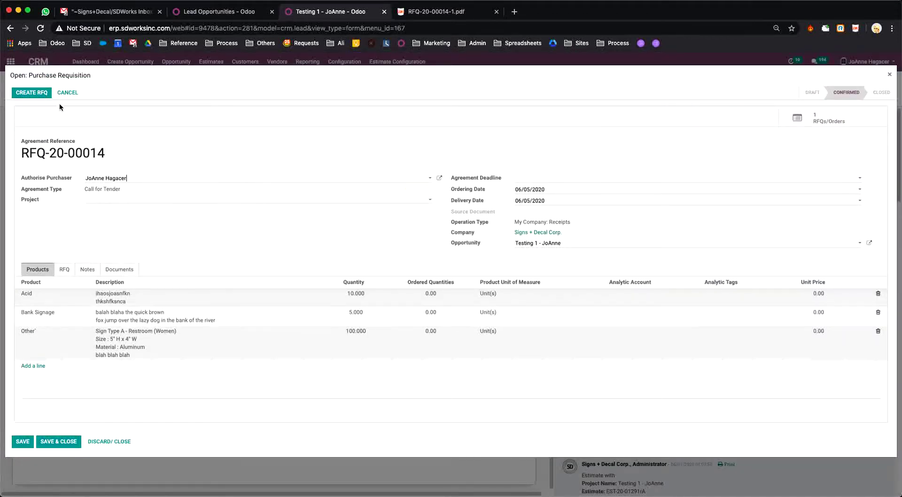
Step: Create a new RFQ from requisition RFQ-20-00014 and close the requisition to reach RFQ-20-00014-2
{"action": "left_click", "coordinate": [34, 93]}
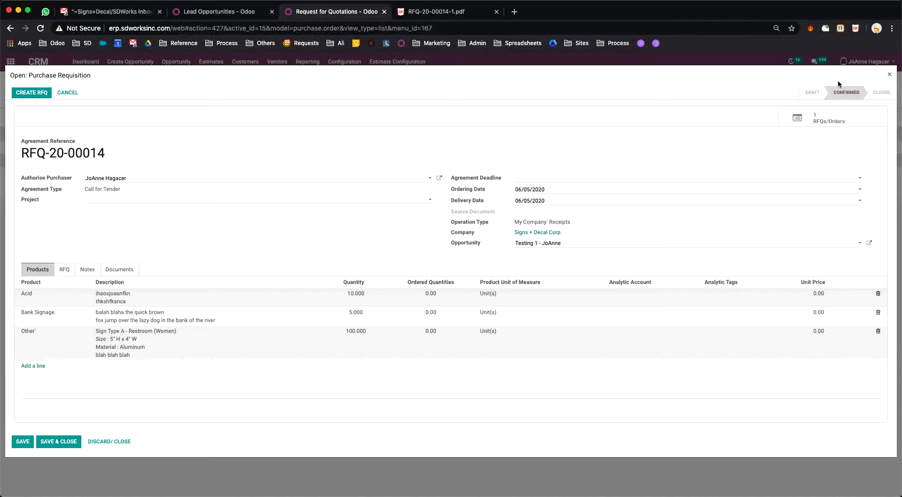
{"action": "left_click", "coordinate": [890, 74]}
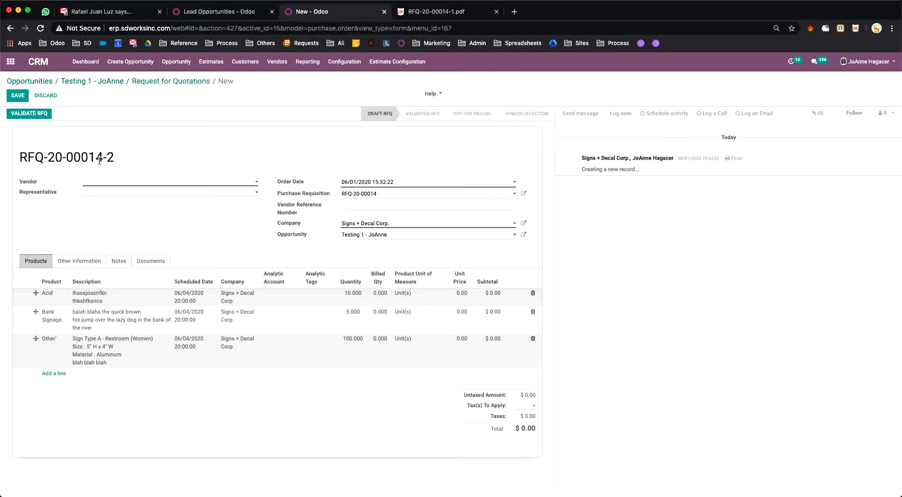
Step: Set the RFQ vendor to Cosun Sign with a Cosun Sign contact as representative
{"action": "left_click", "coordinate": [190, 184]}
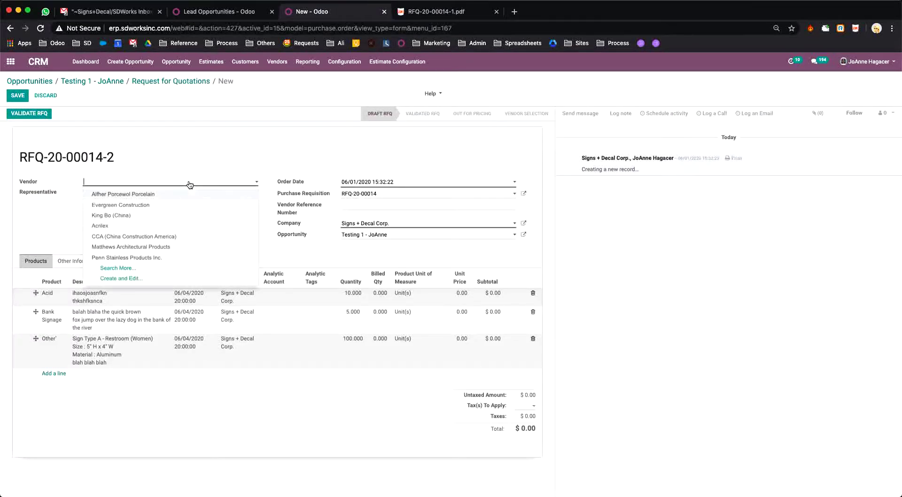
{"action": "type", "text": "cosun"}
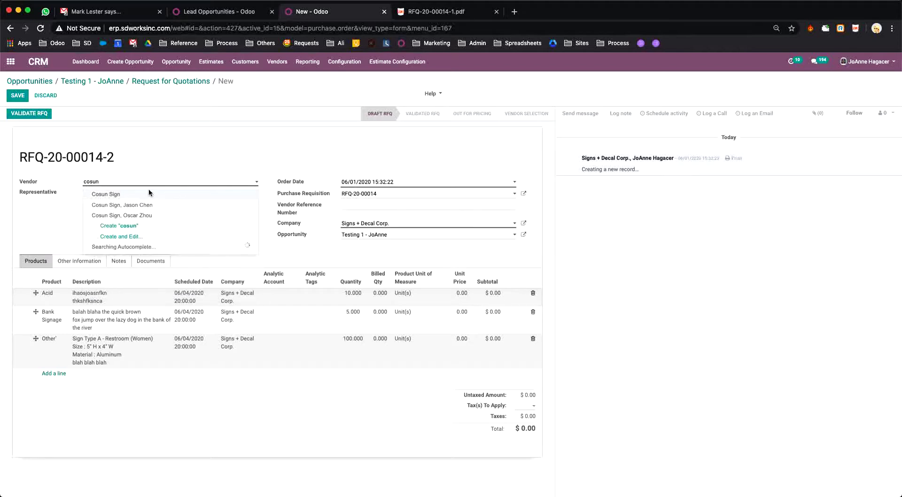
{"action": "left_click", "coordinate": [119, 195]}
{"action": "left_click", "coordinate": [120, 196]}
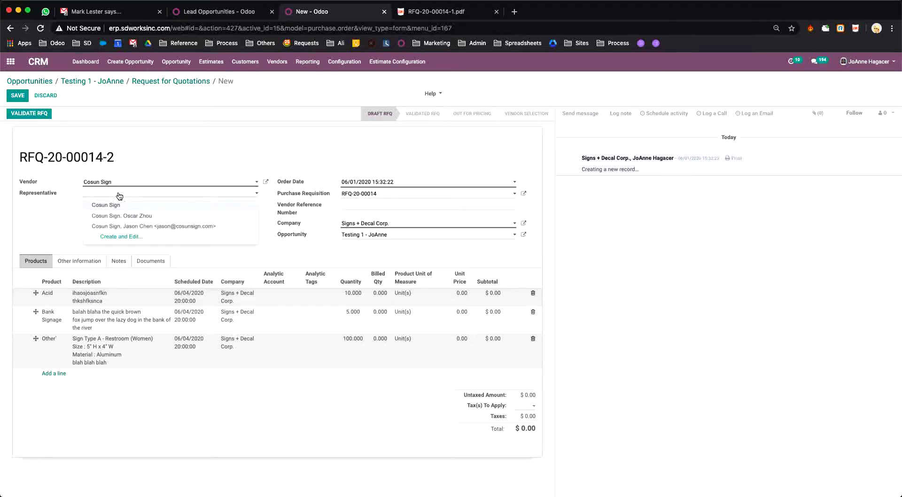
{"action": "left_click", "coordinate": [136, 226]}
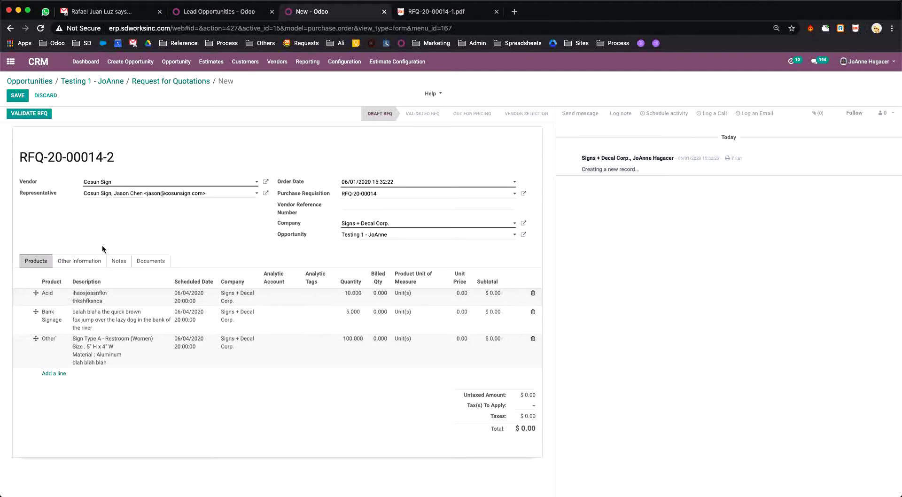
Step: Add the external note 'Please make sure you price it by Aluminum' and validate the RFQ
{"action": "left_click", "coordinate": [91, 262]}
{"action": "left_click", "coordinate": [121, 262]}
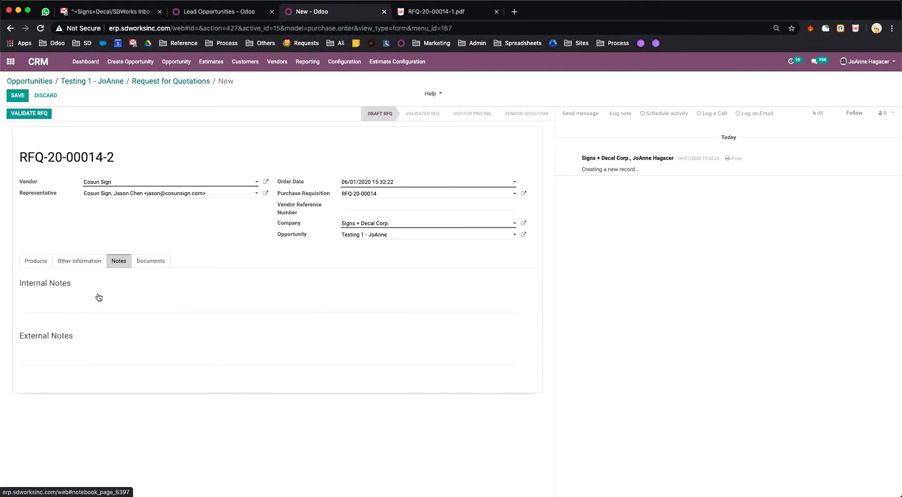
{"action": "left_click", "coordinate": [64, 345]}
{"action": "type", "text": "Pl"}
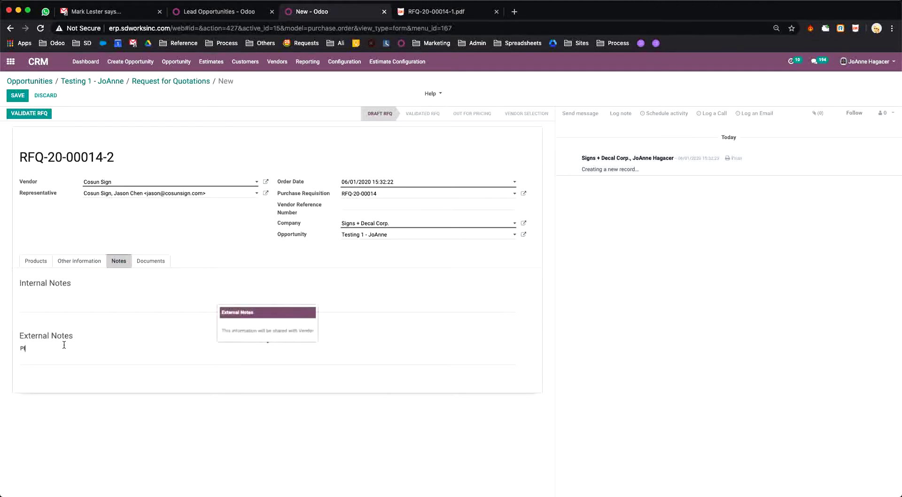
{"action": "type", "text": "ease make sure you price it "}
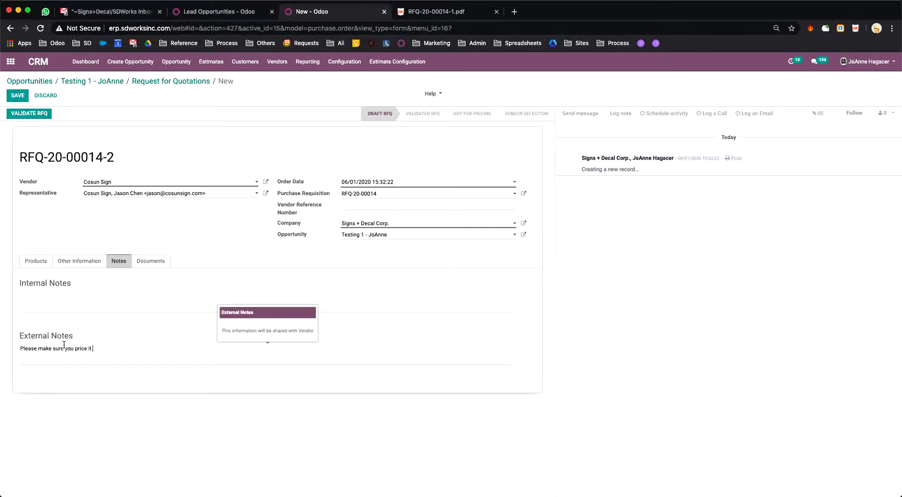
{"action": "type", "text": "by Aluminu"}
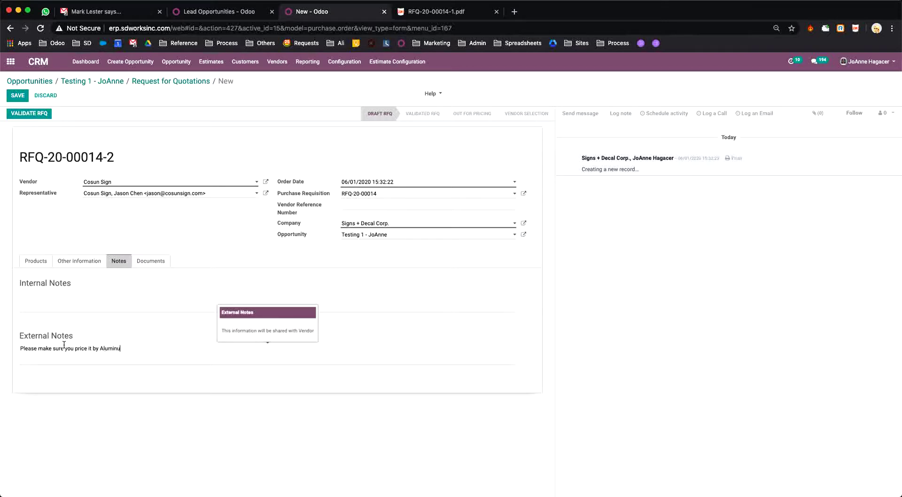
{"action": "type", "text": "m"}
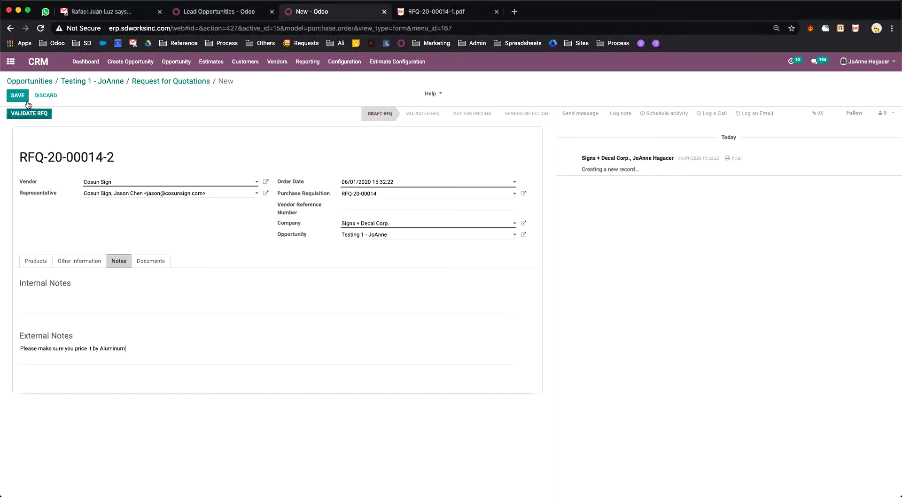
{"action": "left_click", "coordinate": [41, 115]}
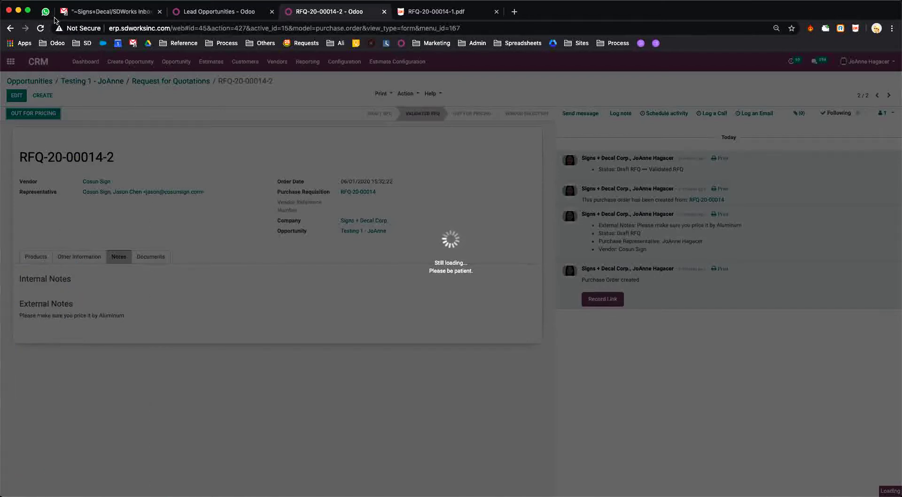
Step: Reload RFQ-20-00014-2 and send it out for pricing, bringing up the Cosun Sign vendor form
{"action": "left_click", "coordinate": [40, 29]}
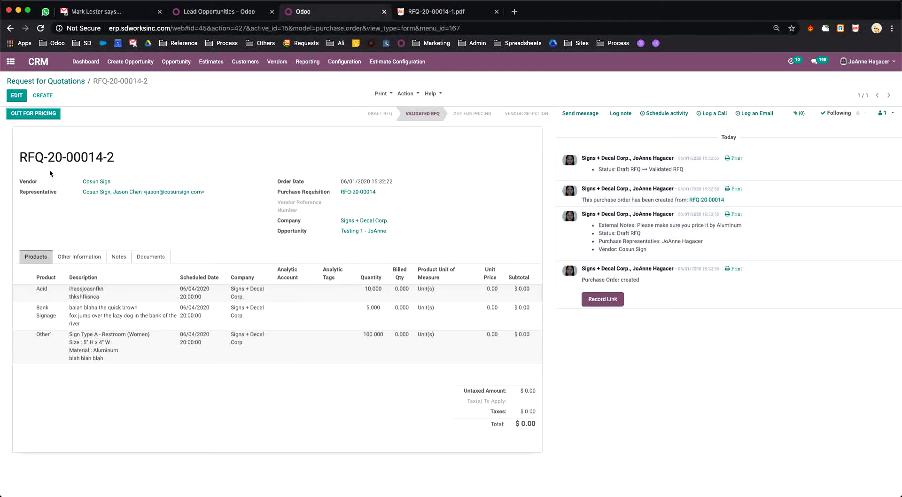
{"action": "left_click", "coordinate": [46, 117]}
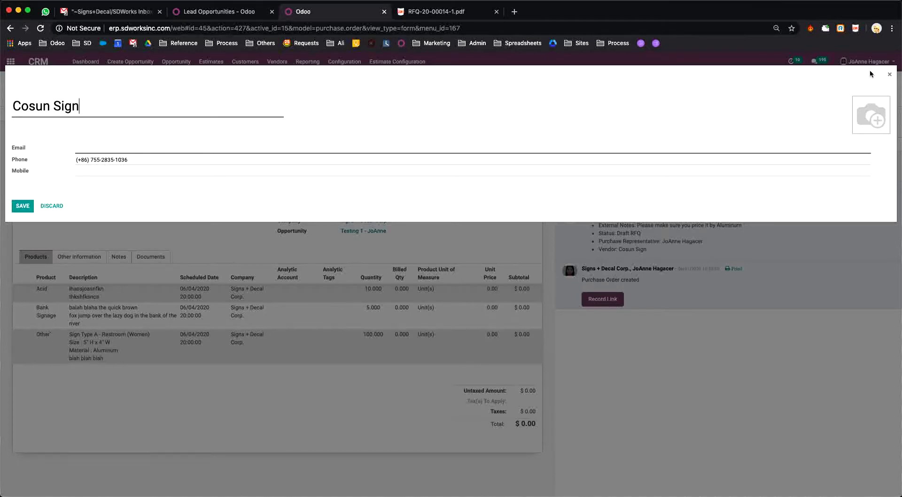
Step: Close the vendor details and make the Signs + Decal Corp. contact the email's recipient
{"action": "left_click", "coordinate": [889, 76]}
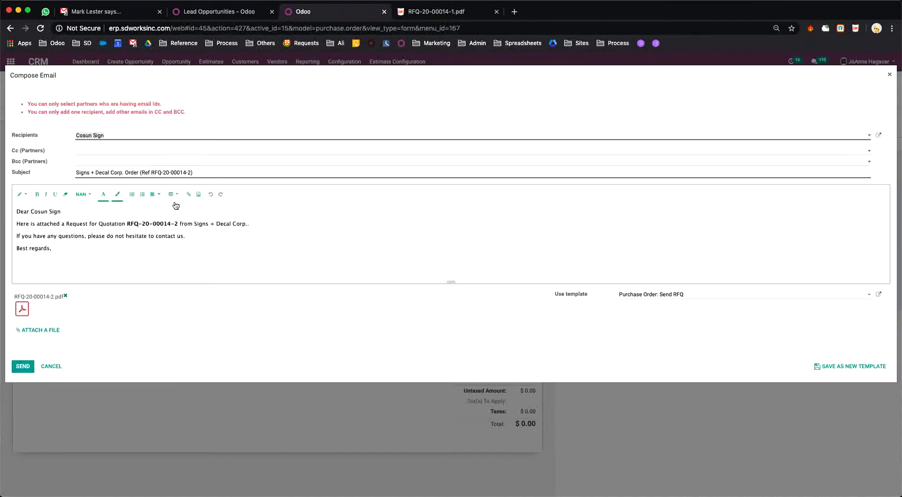
{"action": "left_click", "coordinate": [119, 139]}
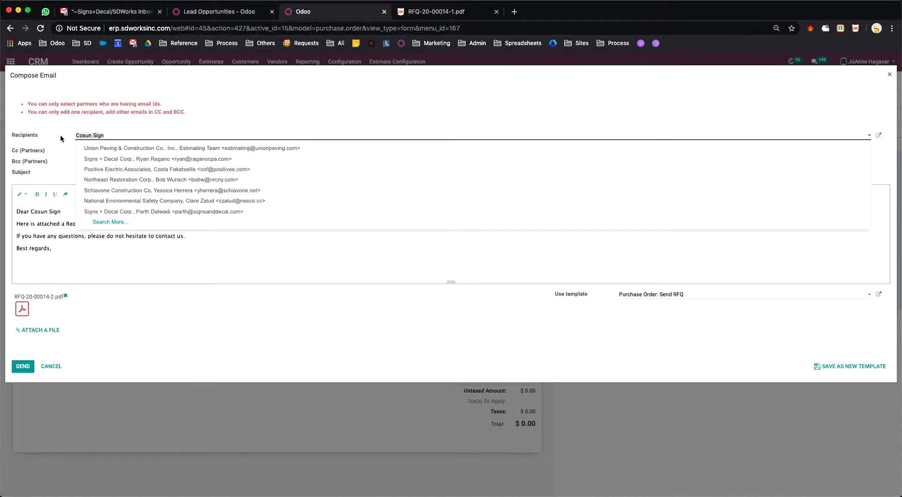
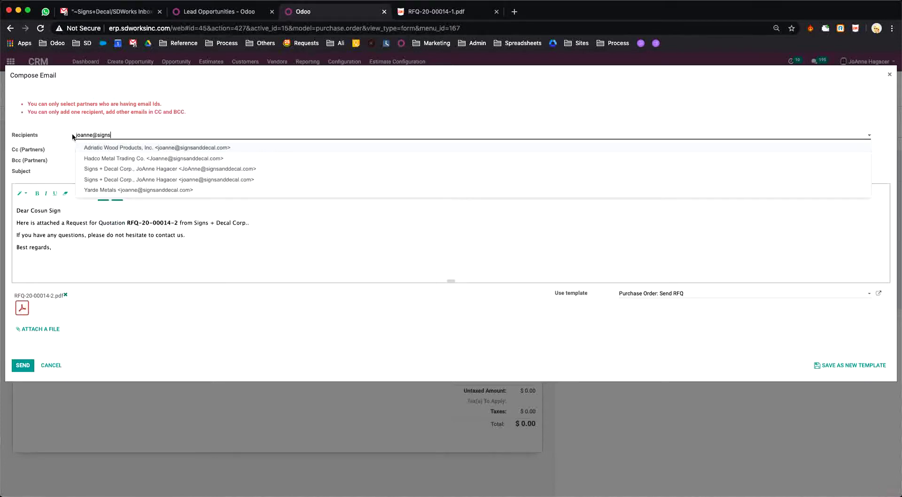
{"action": "left_click", "coordinate": [186, 170]}
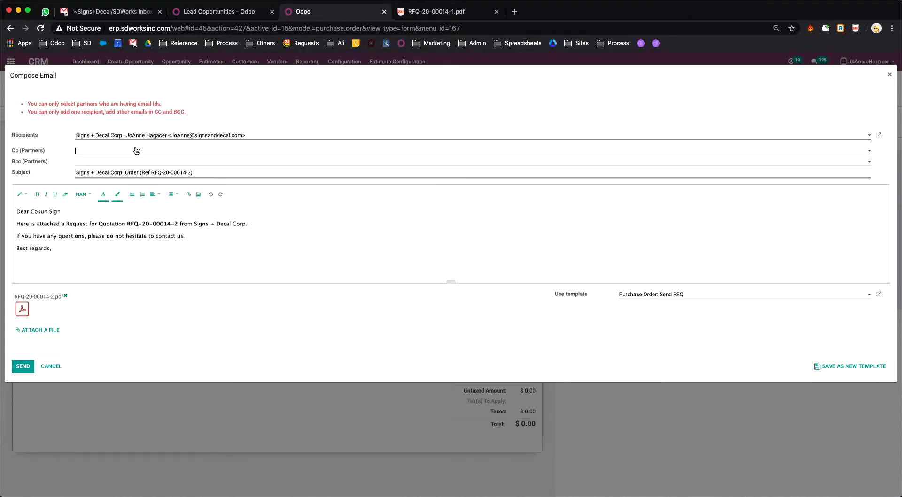
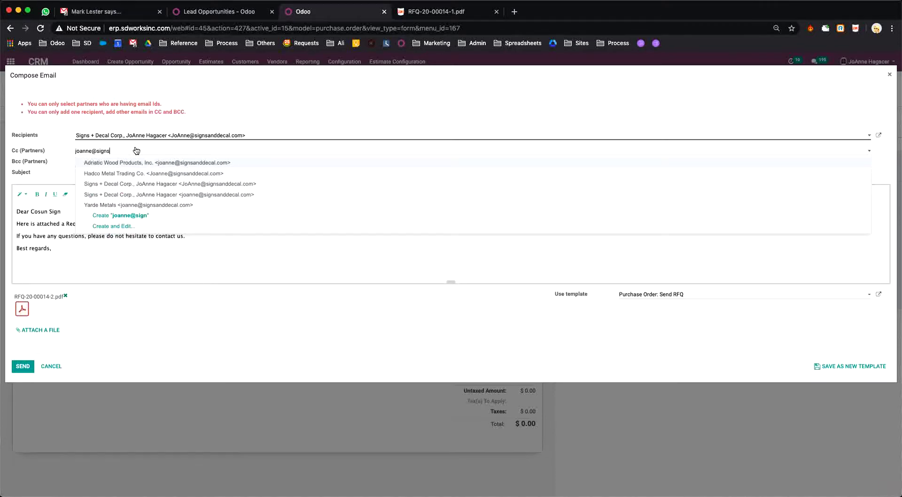
Step: Add two Signs + Decal colleagues in Cc and begin attaching a file
{"action": "key", "text": "Return"}
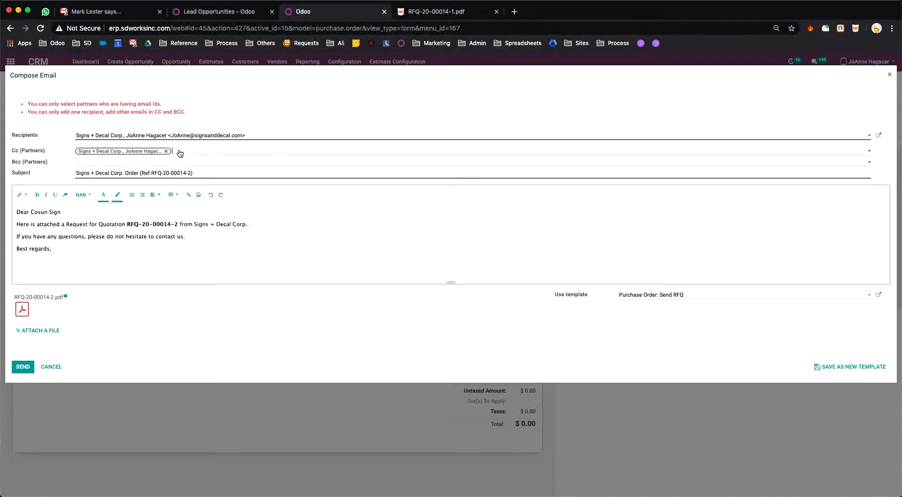
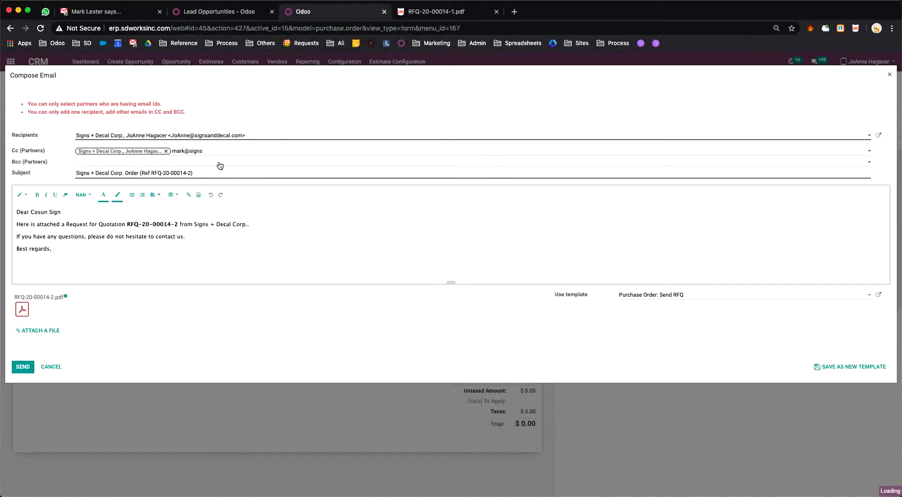
{"action": "key", "text": "Return"}
{"action": "left_click", "coordinate": [47, 331]}
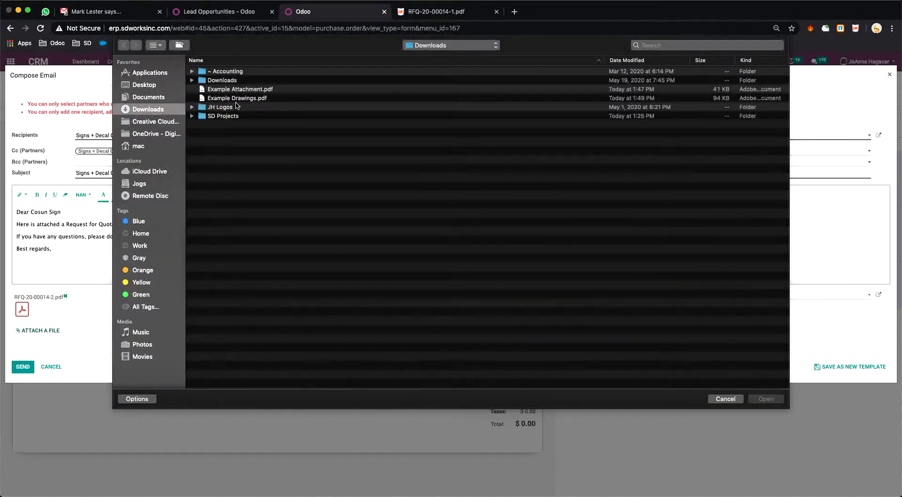
Step: Attach Example Attachment.pdf and Example Drawings.pdf, then send the RFQ-20-00014-2 email
{"action": "left_click", "coordinate": [240, 90]}
{"action": "left_click", "coordinate": [240, 98], "text": "shift"}
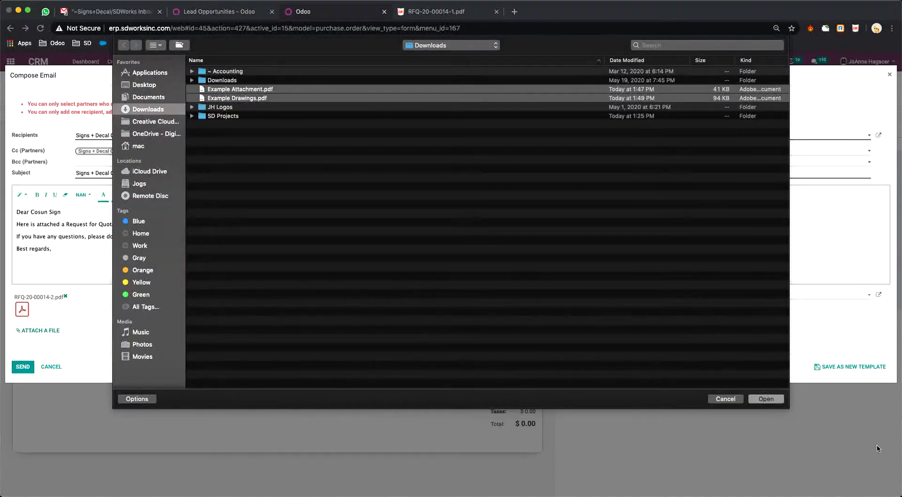
{"action": "left_click", "coordinate": [770, 400]}
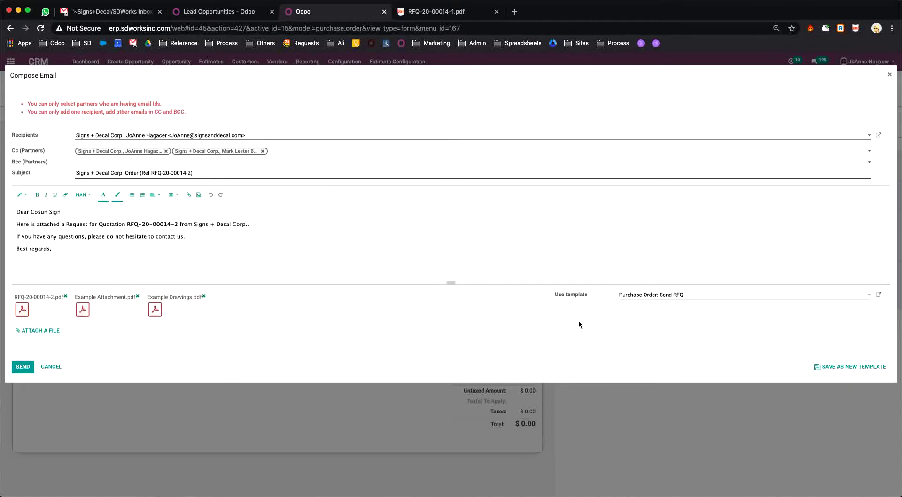
{"action": "left_click", "coordinate": [23, 366]}
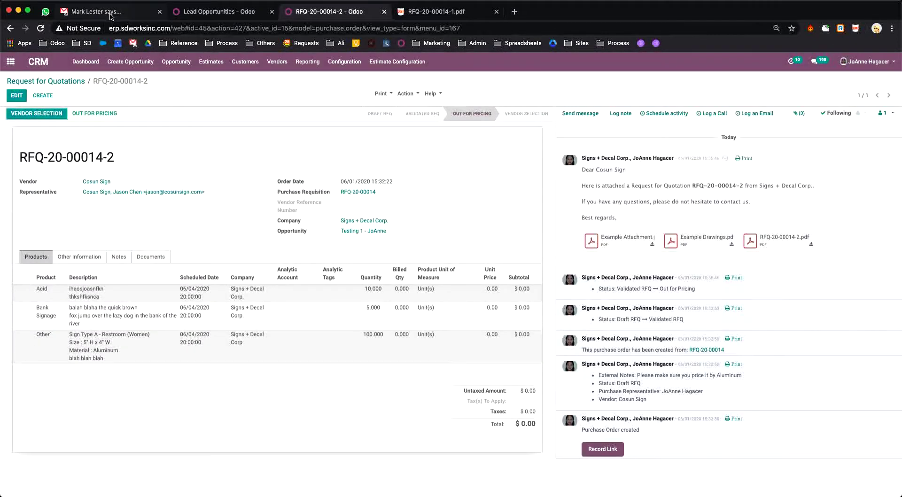
{"action": "key", "text": "super+1"}
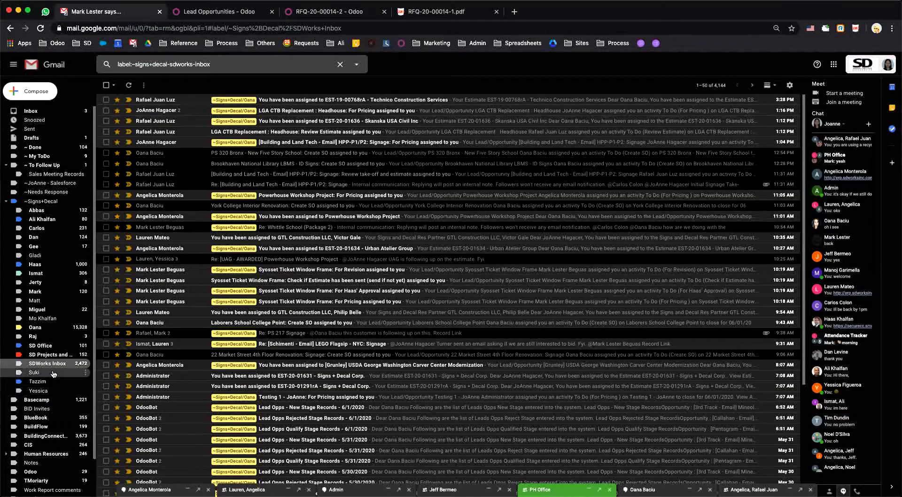
Step: Reload the Gmail inbox and open the new Signs + Decal Corp. Order (Ref RFQ-20-00014-2) email
{"action": "left_click", "coordinate": [41, 29]}
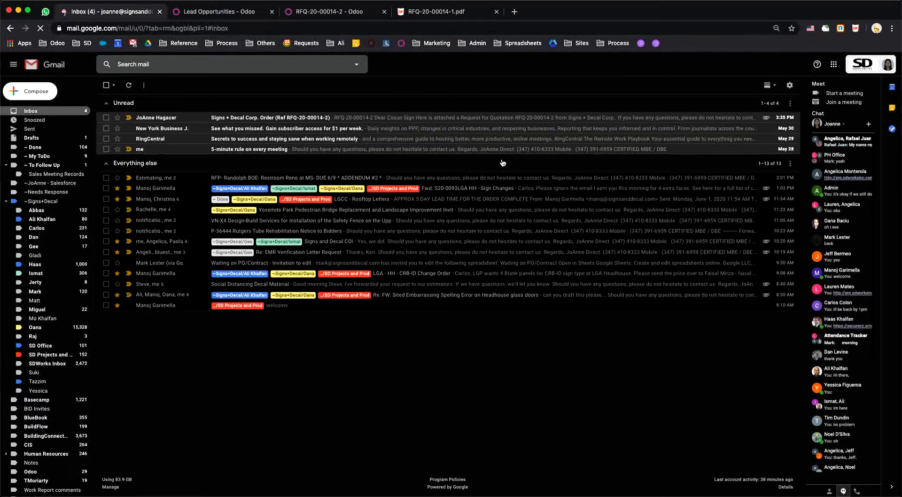
{"action": "left_click", "coordinate": [304, 119]}
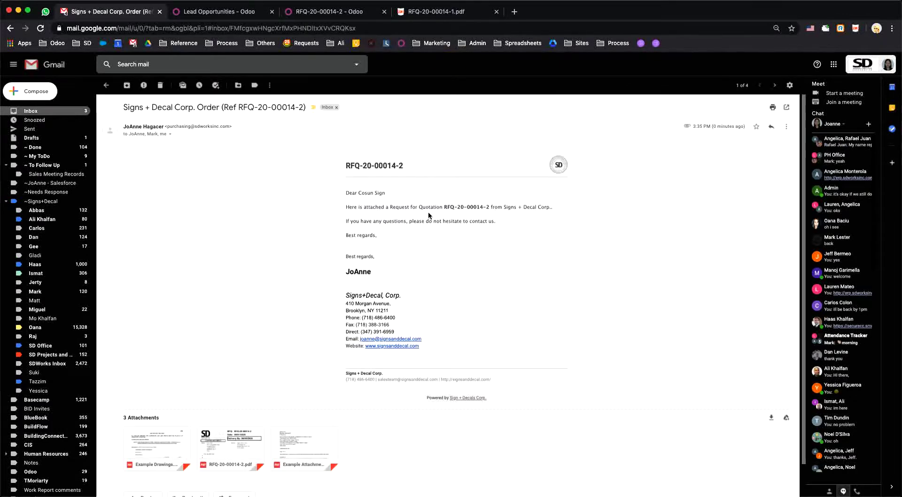
Step: Preview the Example Drawings, RFQ-20-00014-2 and Example Attachment PDFs, then close the previewer
{"action": "scroll", "coordinate": [428, 295], "scroll_direction": "down", "scroll_amount": 2}
{"action": "scroll", "coordinate": [419, 287], "scroll_direction": "up", "scroll_amount": 2}
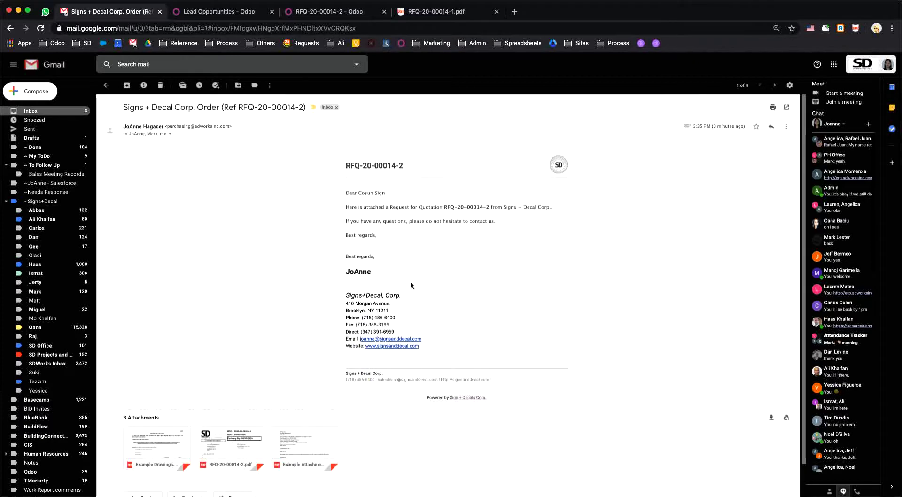
{"action": "left_click", "coordinate": [149, 449]}
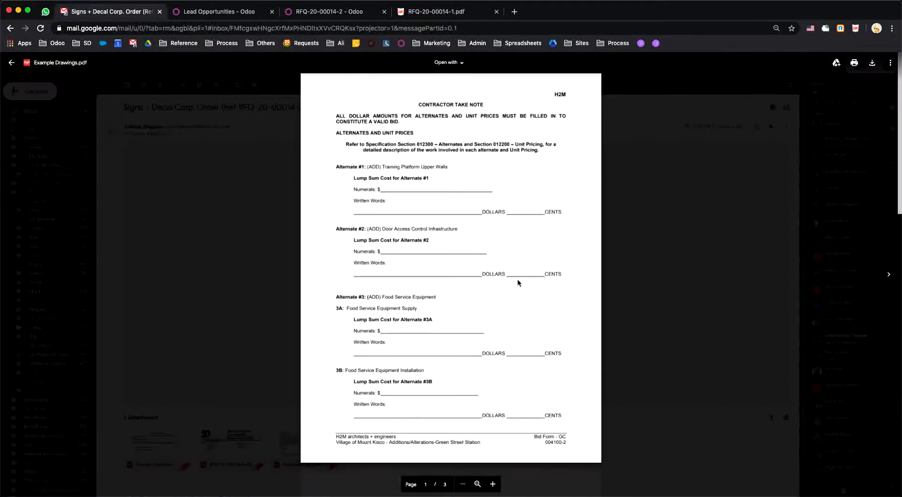
{"action": "scroll", "coordinate": [518, 278], "scroll_direction": "down", "scroll_amount": 10}
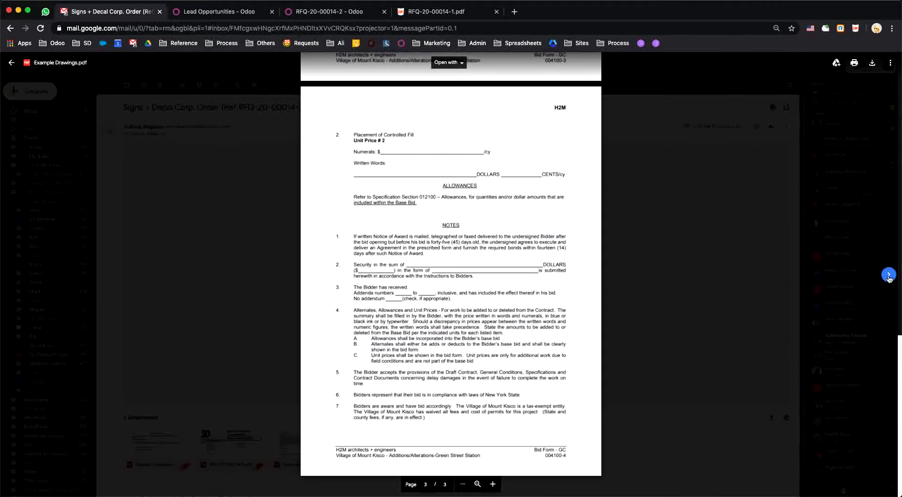
{"action": "left_click", "coordinate": [889, 276]}
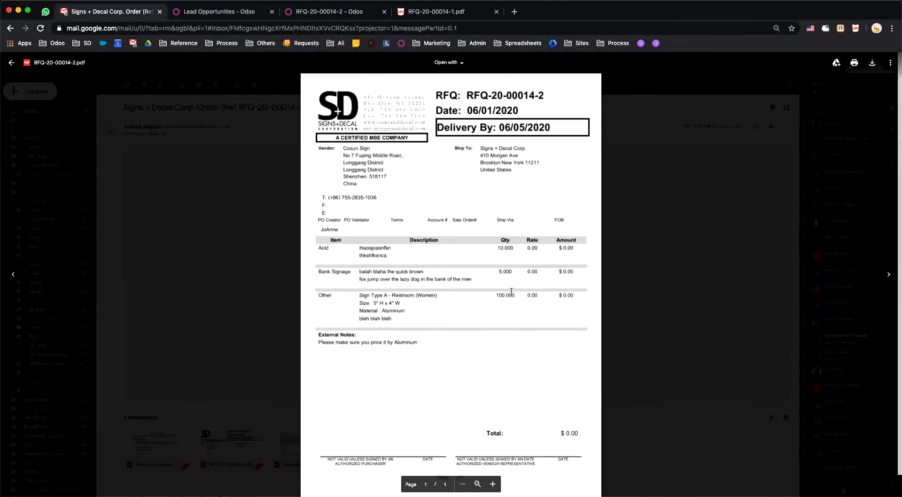
{"action": "left_click", "coordinate": [889, 274]}
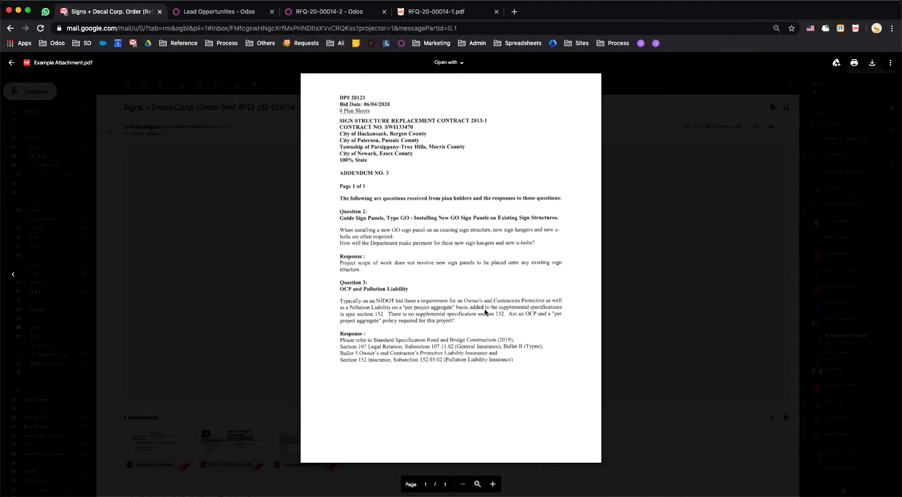
{"action": "left_click", "coordinate": [270, 209]}
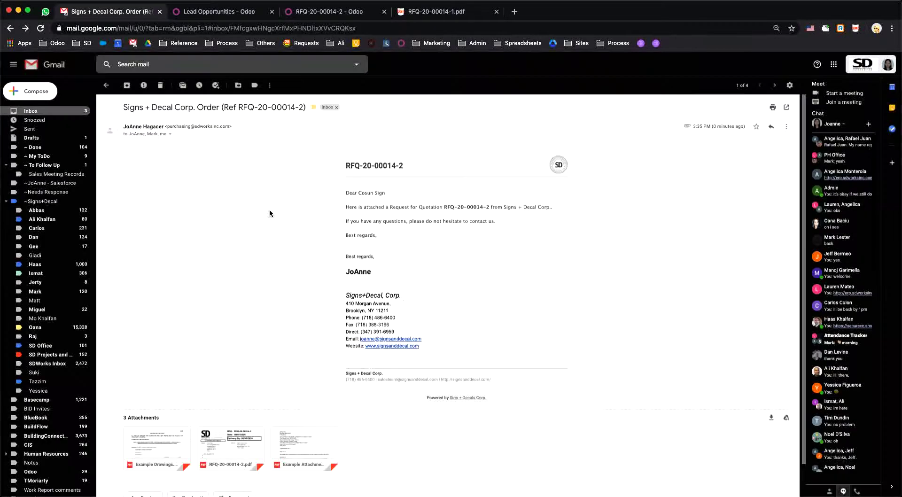
Step: Show the message details and highlight the sender and both reply-to addresses
{"action": "left_click", "coordinate": [169, 134]}
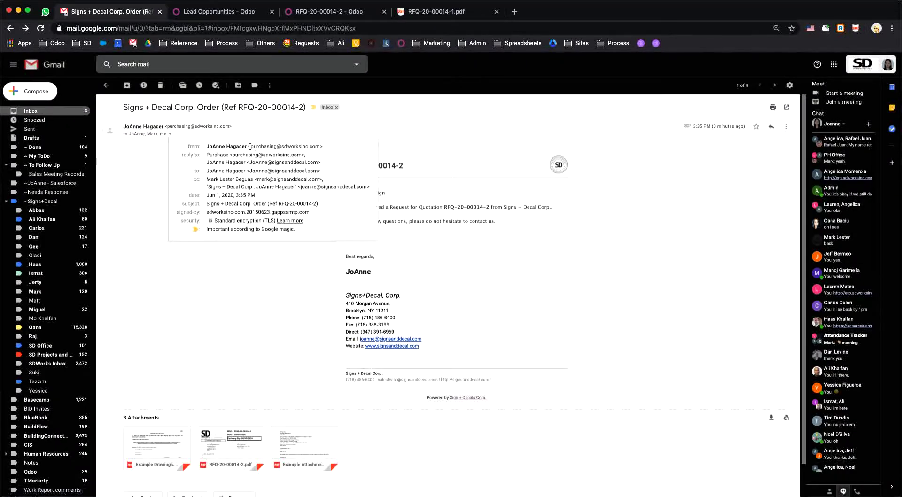
{"action": "left_click_drag", "start_coordinate": [251, 145], "coordinate": [318, 147]}
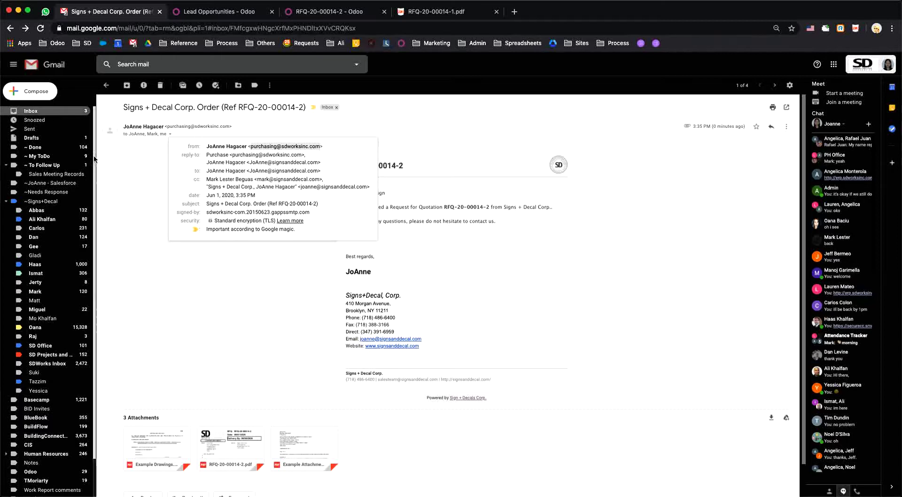
{"action": "left_click_drag", "start_coordinate": [231, 155], "coordinate": [301, 157]}
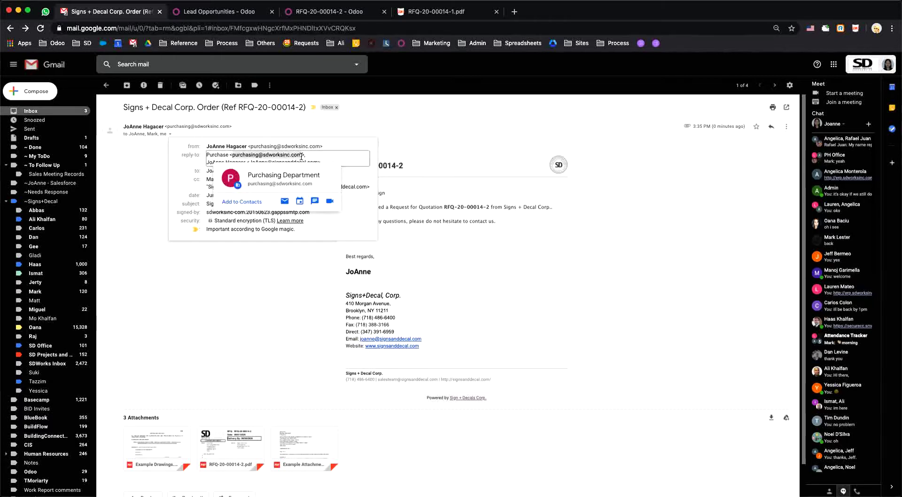
{"action": "left_click", "coordinate": [208, 161]}
{"action": "mouse_move", "coordinate": [259, 165]}
{"action": "left_click_drag", "start_coordinate": [249, 162], "coordinate": [319, 164]}
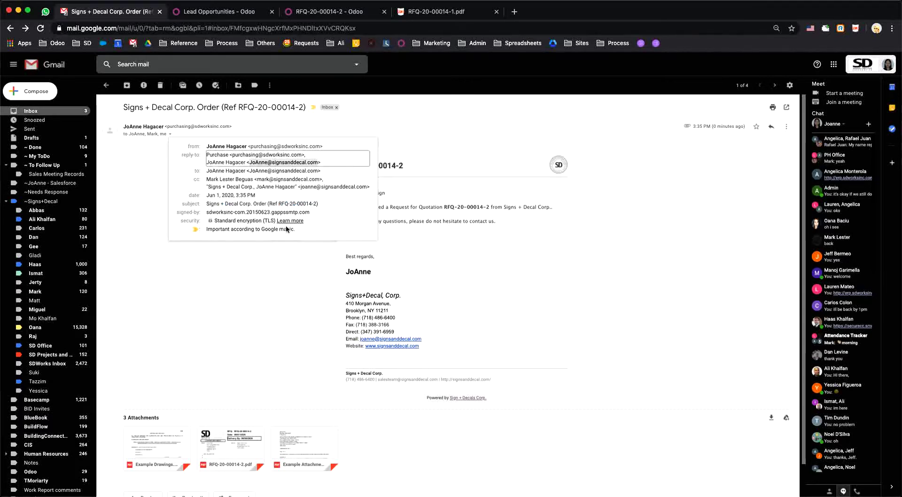
Step: Start a reply to the RFQ email, discard the draft, and go back to the Odoo record
{"action": "left_click", "coordinate": [772, 128]}
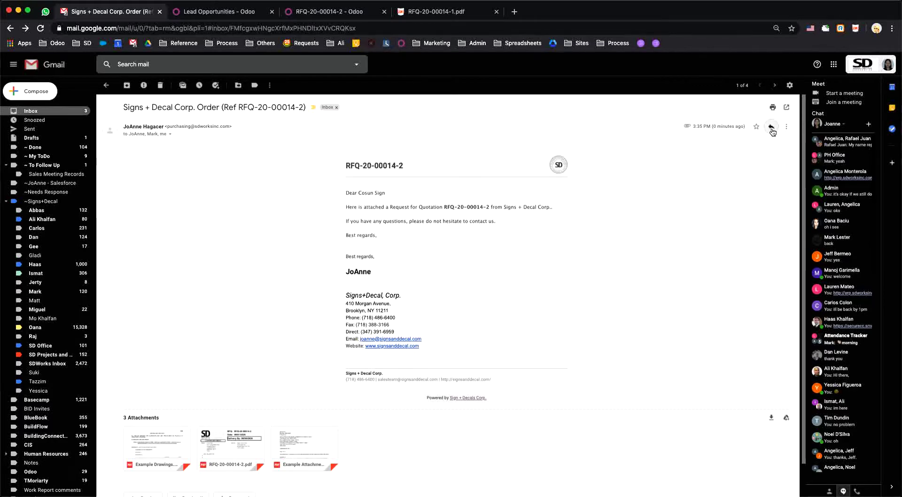
{"action": "left_click", "coordinate": [772, 128]}
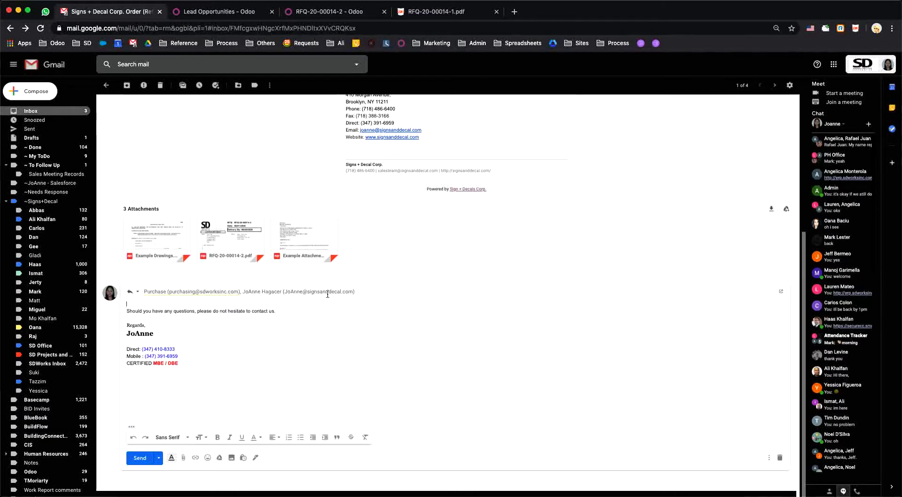
{"action": "mouse_move", "coordinate": [190, 293]}
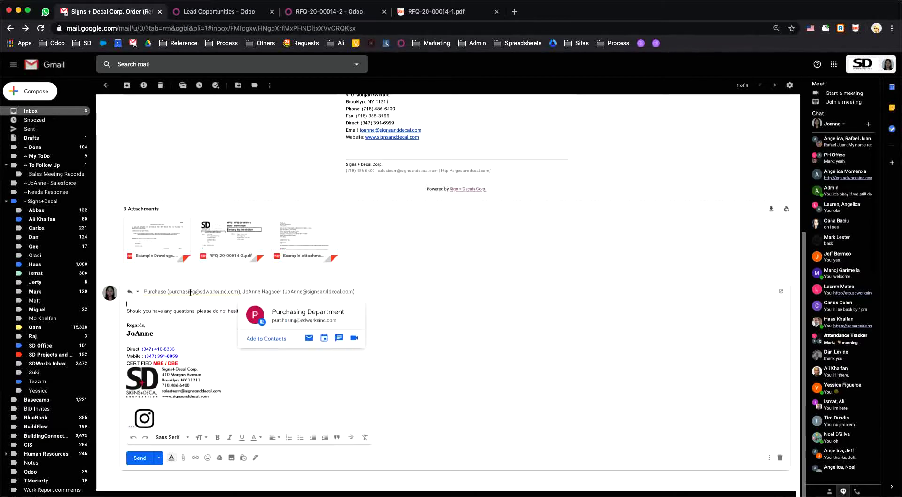
{"action": "left_click", "coordinate": [780, 458]}
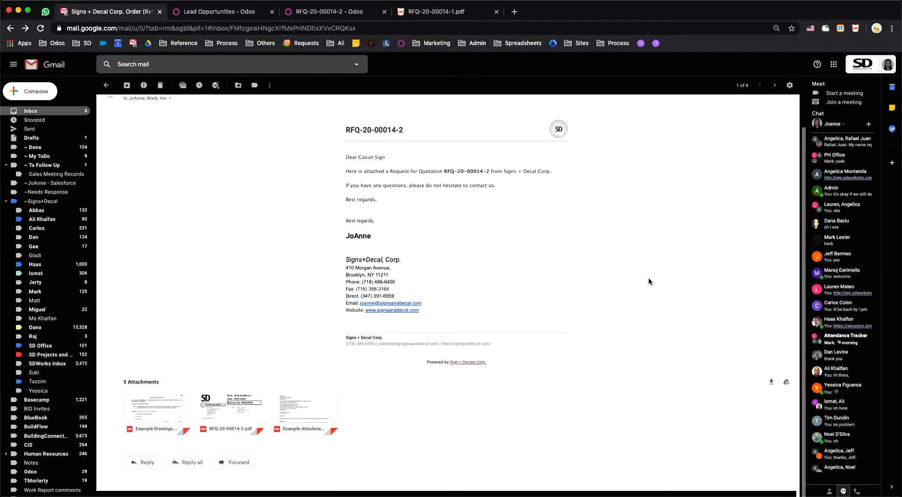
{"action": "left_click", "coordinate": [321, 14]}
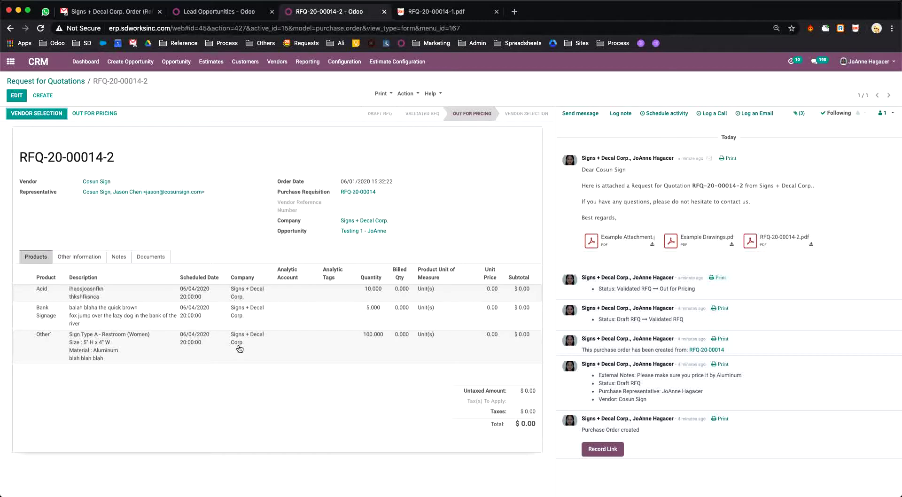
Step: Reopen RFQ-20-00014-2, attempt Vendor Selection, dismiss the 0.00-amount error, and save
{"action": "left_click", "coordinate": [162, 194]}
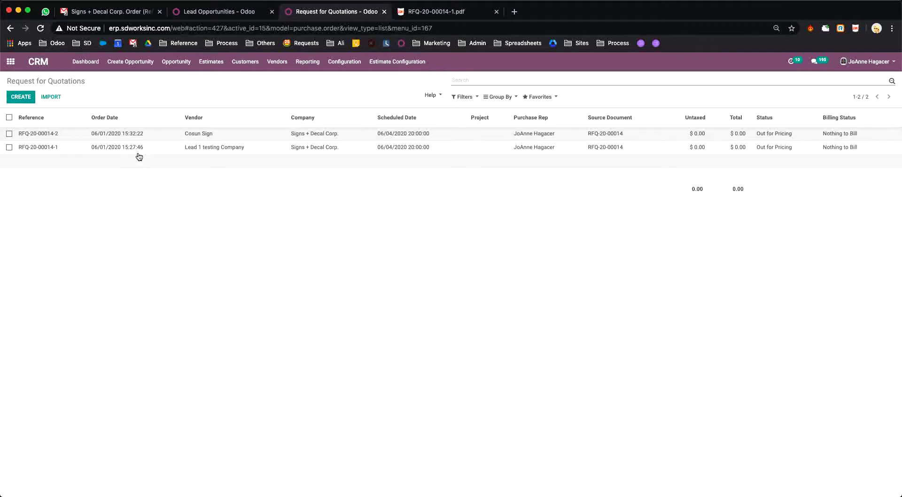
{"action": "left_click", "coordinate": [45, 136]}
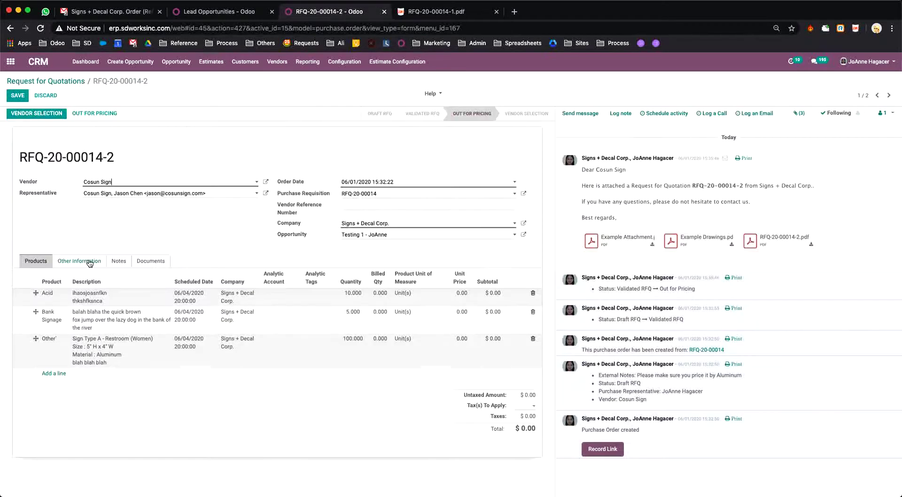
{"action": "left_click", "coordinate": [380, 297]}
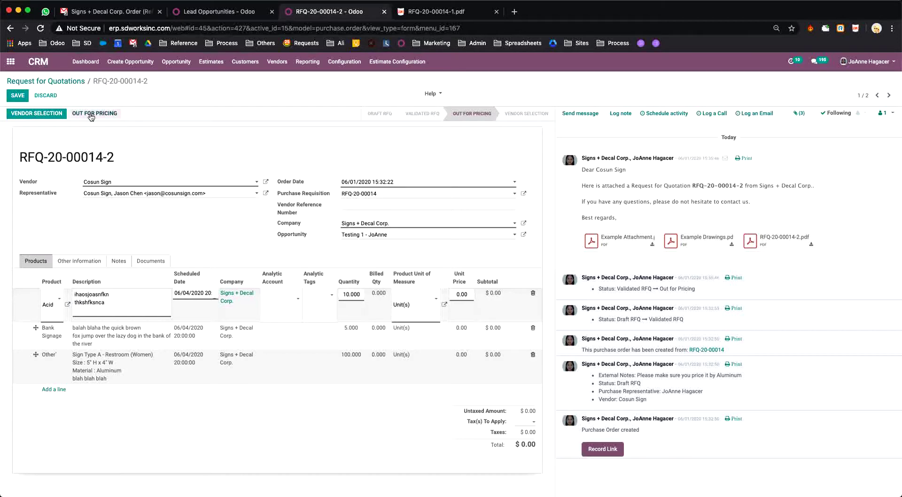
{"action": "left_click", "coordinate": [41, 114]}
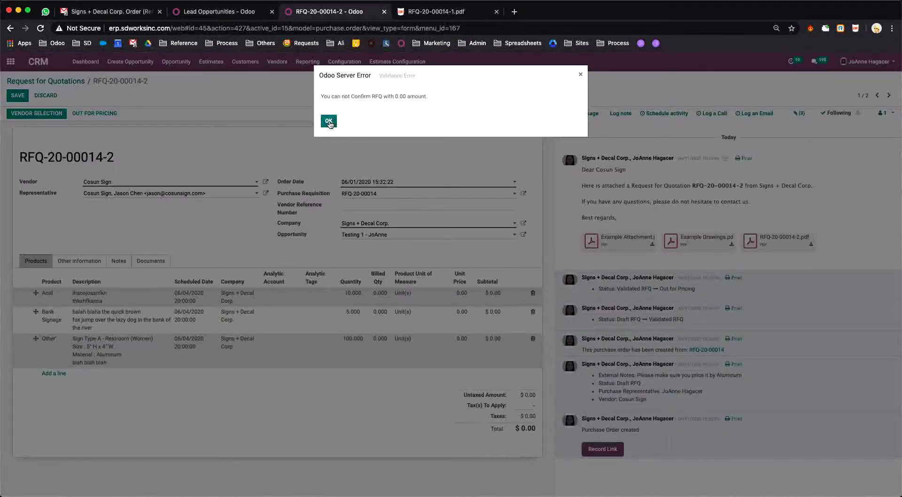
{"action": "left_click", "coordinate": [329, 121]}
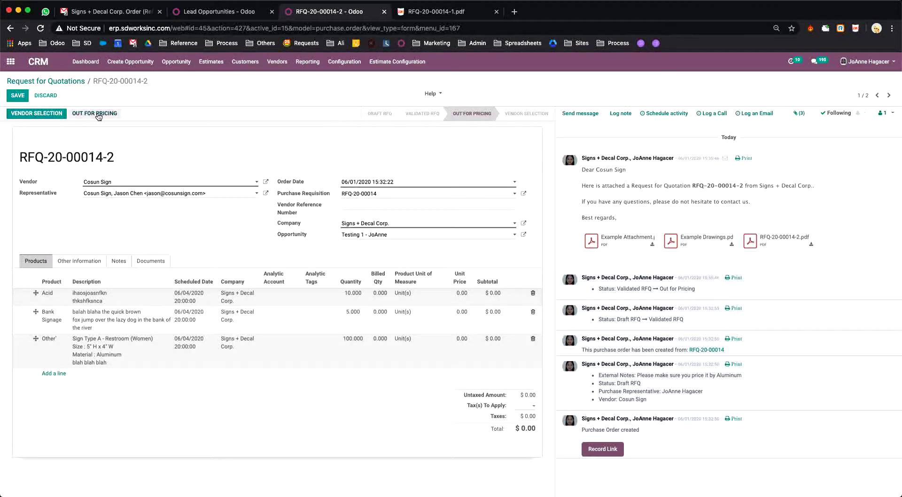
{"action": "left_click", "coordinate": [19, 97]}
Step: Price the lines at 51.25 (Acid), 11.67 (Bank Signage) and 15.30 (Other), then save
{"action": "left_click", "coordinate": [382, 296]}
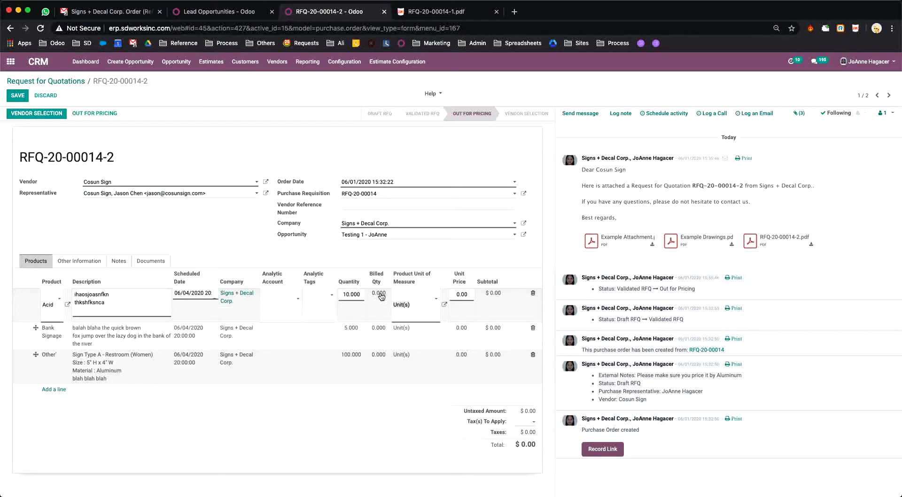
{"action": "left_click", "coordinate": [466, 296]}
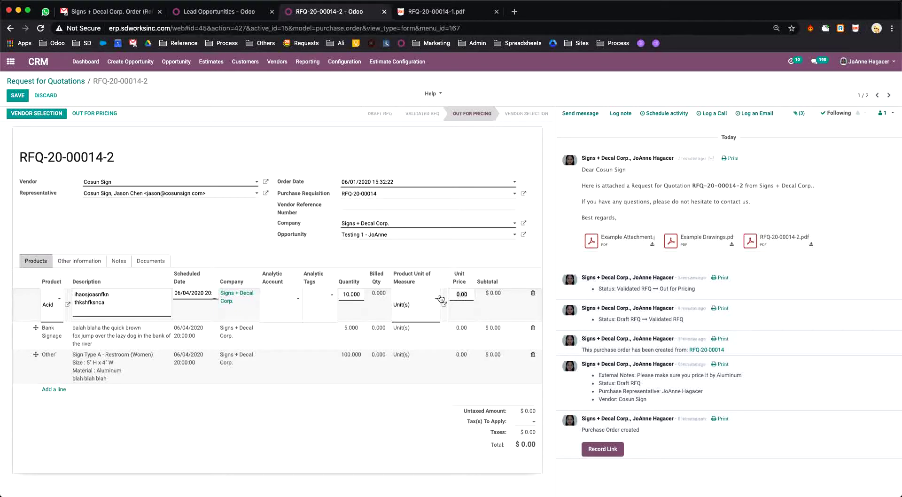
{"action": "type", "text": "51.25"}
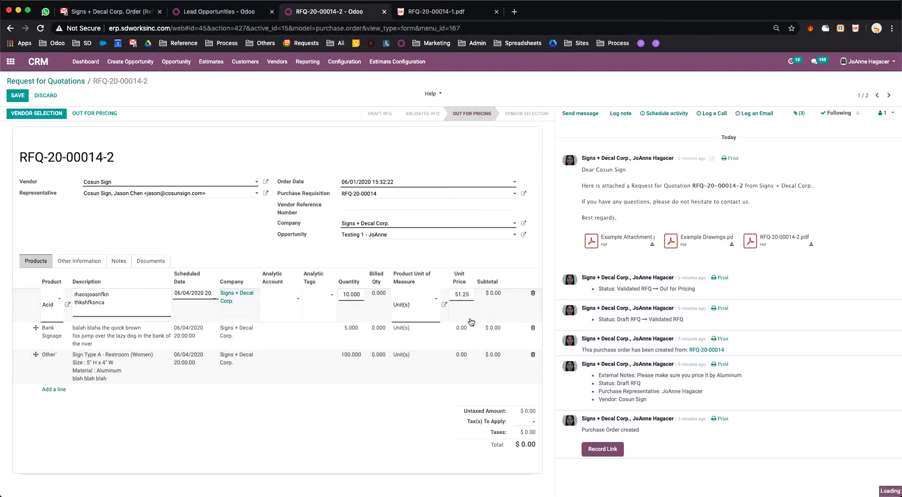
{"action": "left_click", "coordinate": [472, 323]}
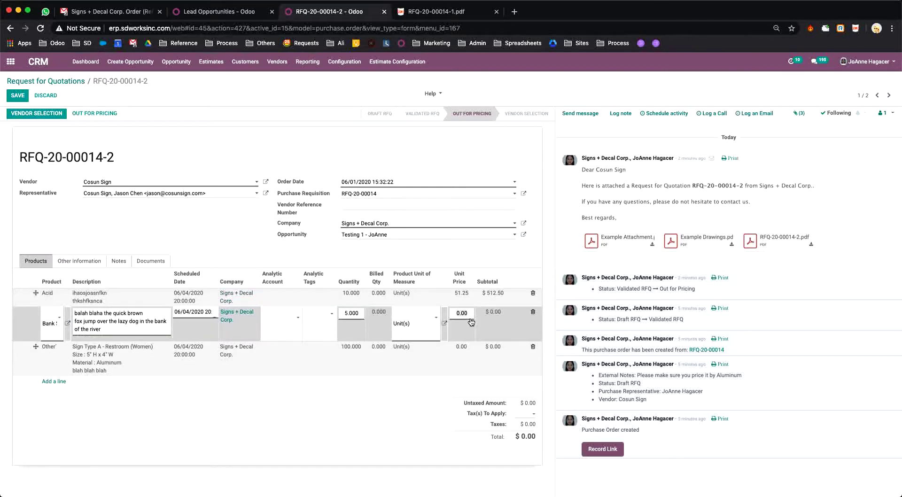
{"action": "type", "text": "11.67"}
{"action": "key", "text": "Tab"}
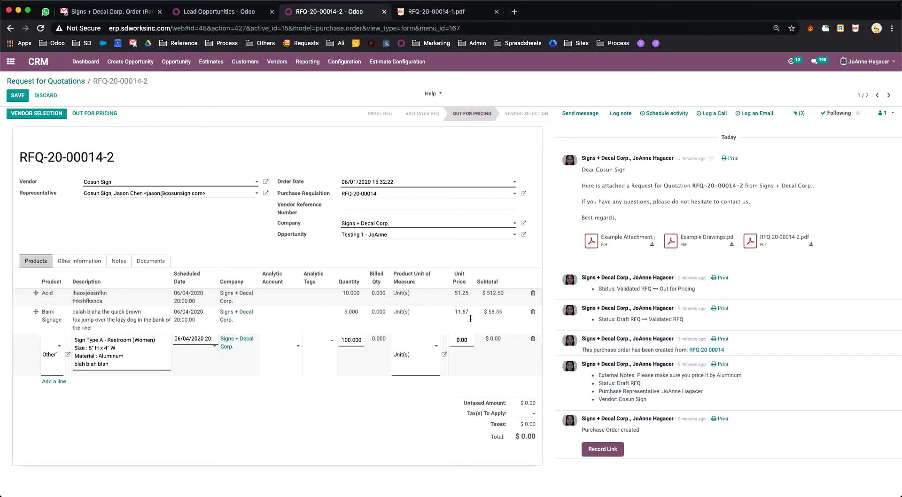
{"action": "type", "text": "15.30"}
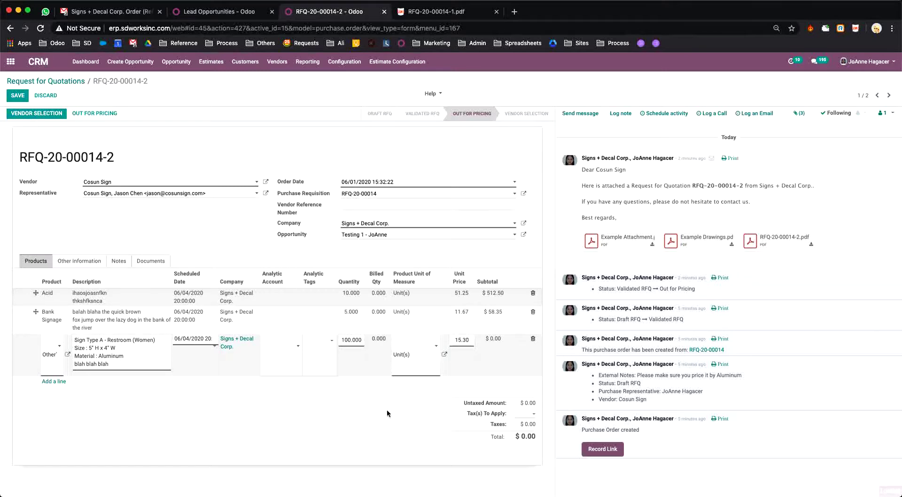
{"action": "left_click", "coordinate": [387, 413]}
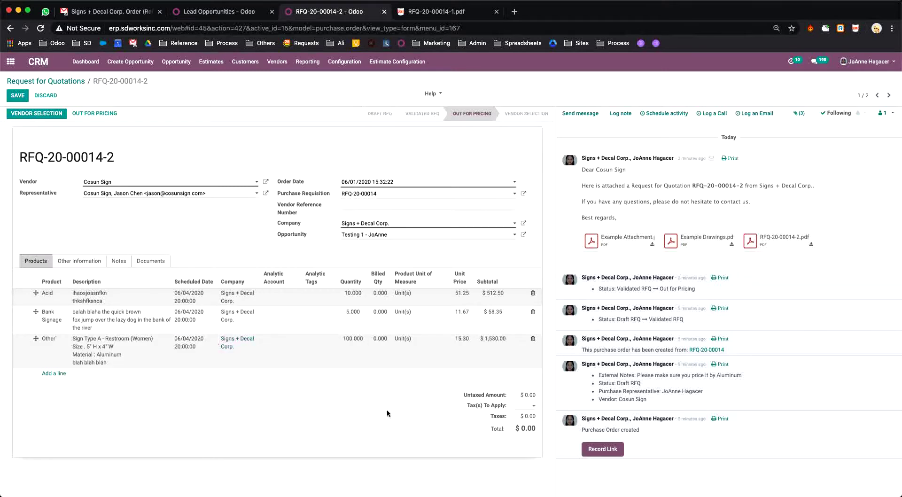
{"action": "left_click", "coordinate": [22, 97]}
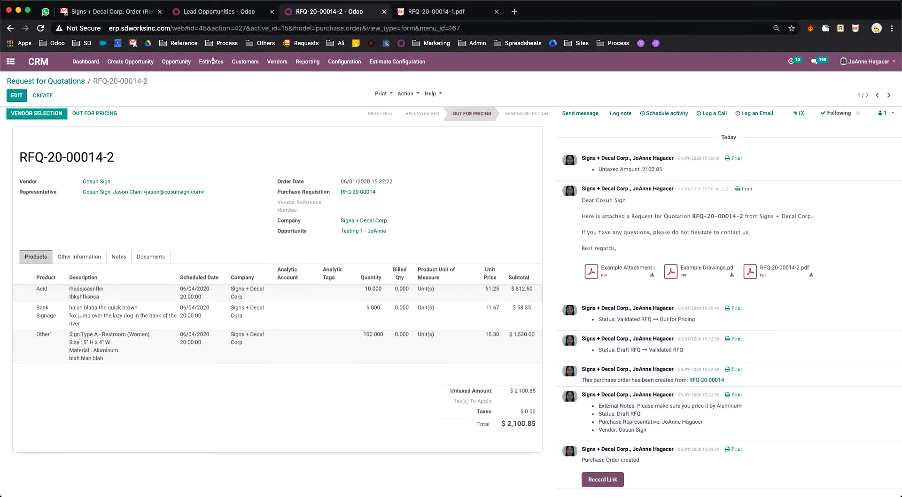
Step: Open RFQ-20-00014-1 and set the Acid unit price to 47.16
{"action": "left_click", "coordinate": [70, 82]}
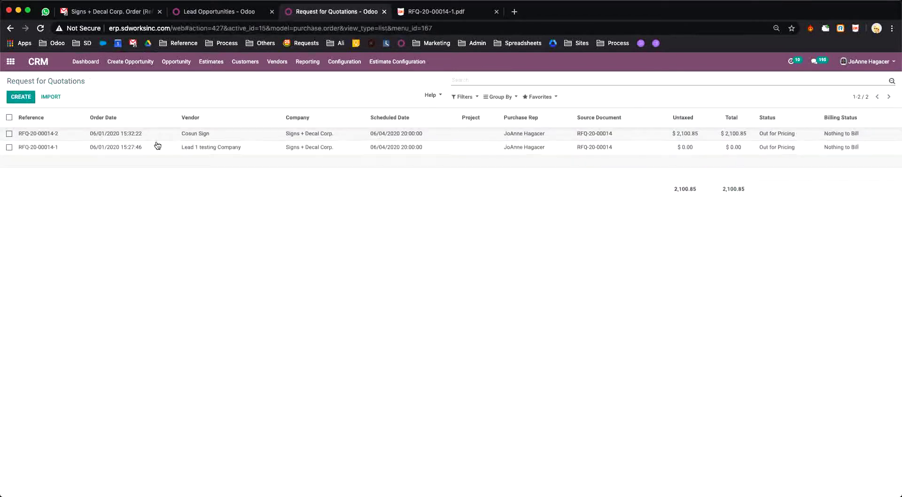
{"action": "left_click", "coordinate": [58, 149]}
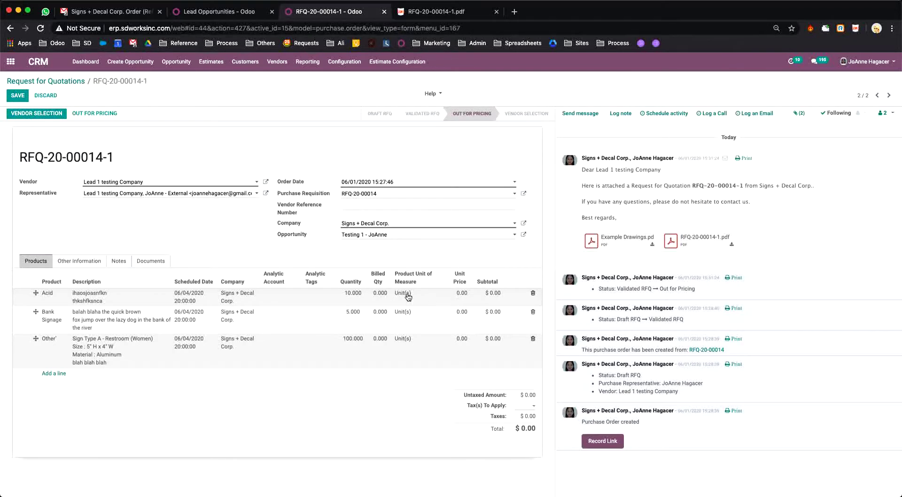
{"action": "left_click", "coordinate": [462, 293]}
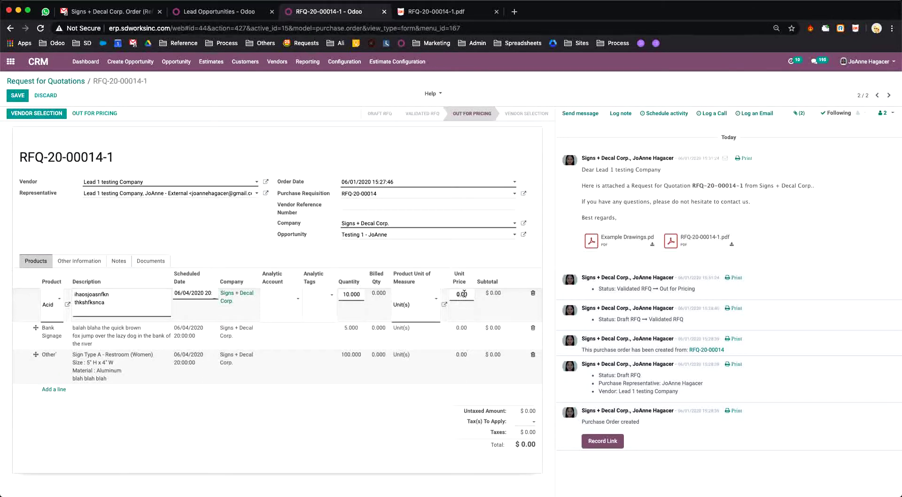
{"action": "type", "text": "47.16"}
{"action": "key", "text": "Return"}
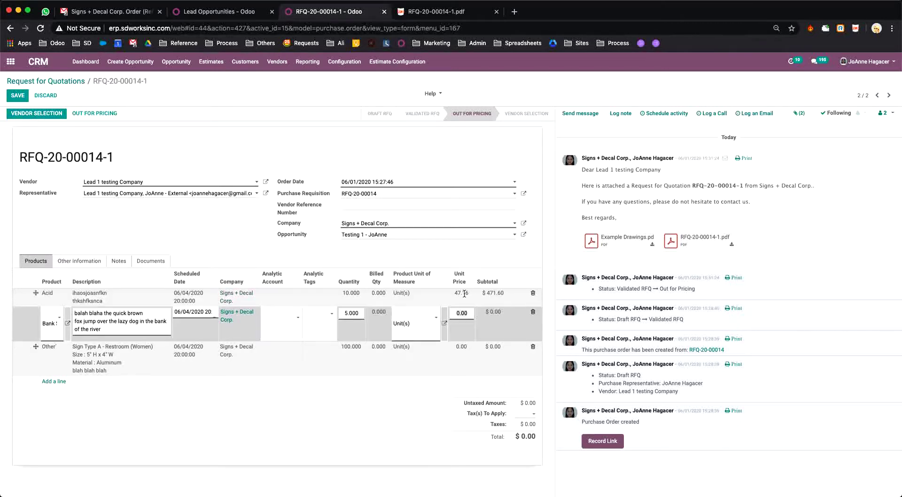
Step: Set Bank Signage to 15.37 and Other to 24.75, save, and return to the list
{"action": "type", "text": "15.30"}
{"action": "key", "text": "BackSpace"}
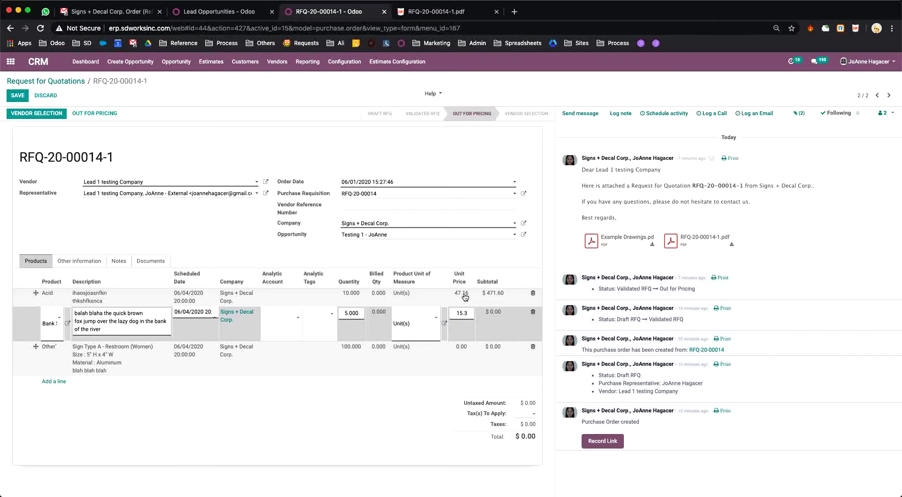
{"action": "type", "text": "7"}
{"action": "key", "text": "Return"}
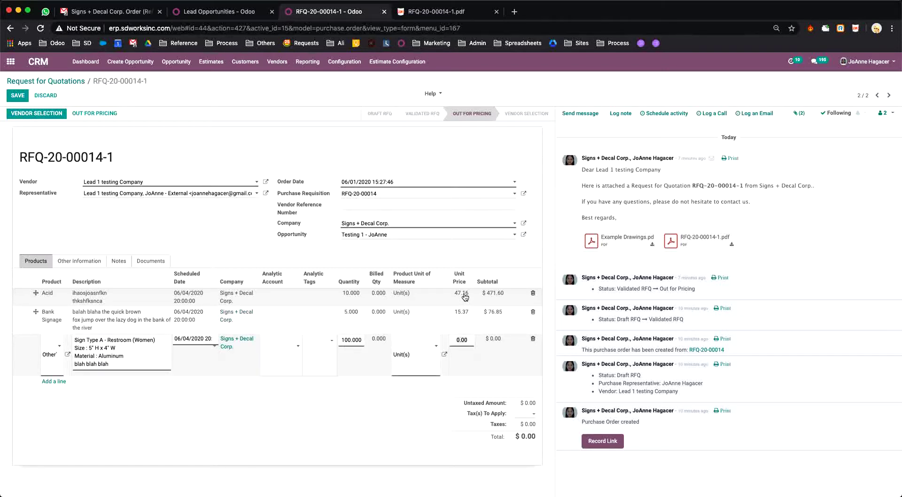
{"action": "type", "text": "24.75"}
{"action": "left_click", "coordinate": [382, 402]}
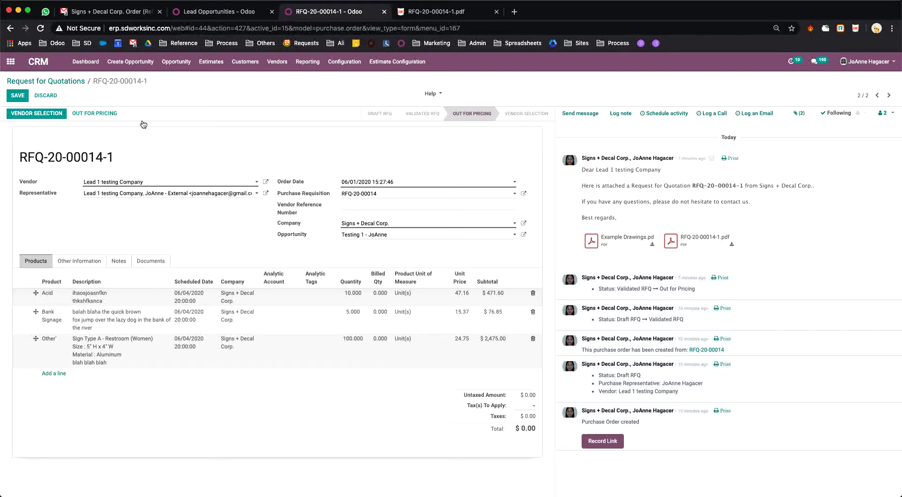
{"action": "left_click", "coordinate": [38, 113]}
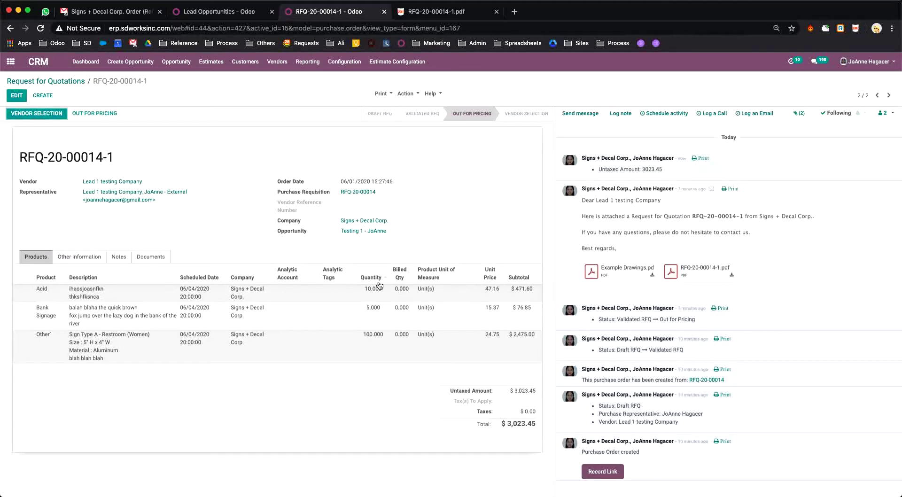
{"action": "left_click", "coordinate": [39, 81]}
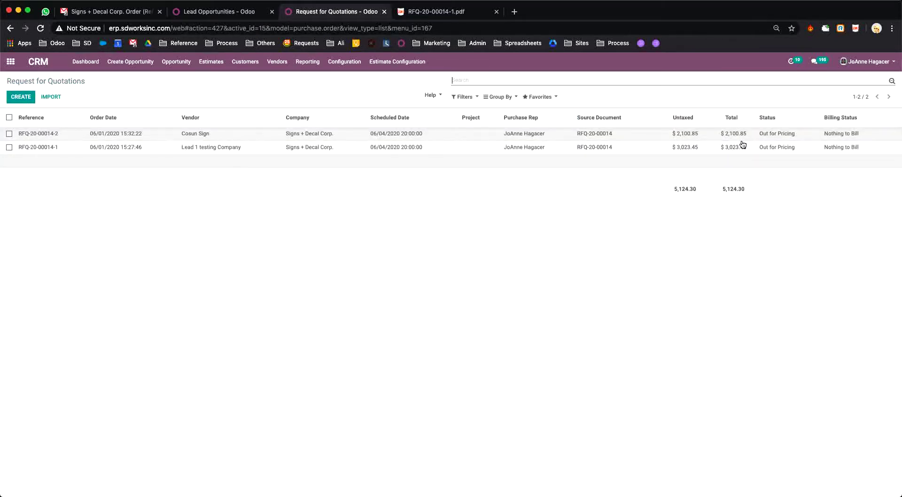
Step: Select Cosun Sign on RFQ-20-00014-2 and review the new PO's Documents, Notes and Products tabs
{"action": "left_click", "coordinate": [29, 136]}
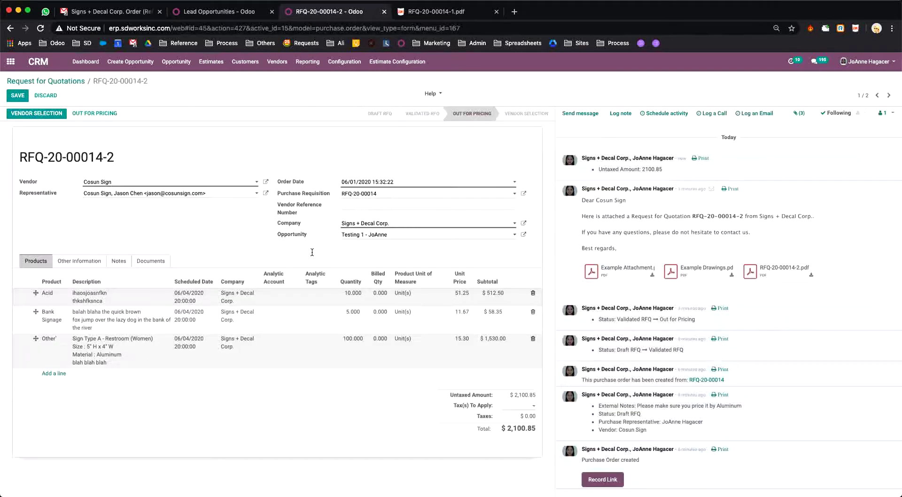
{"action": "left_click", "coordinate": [39, 115]}
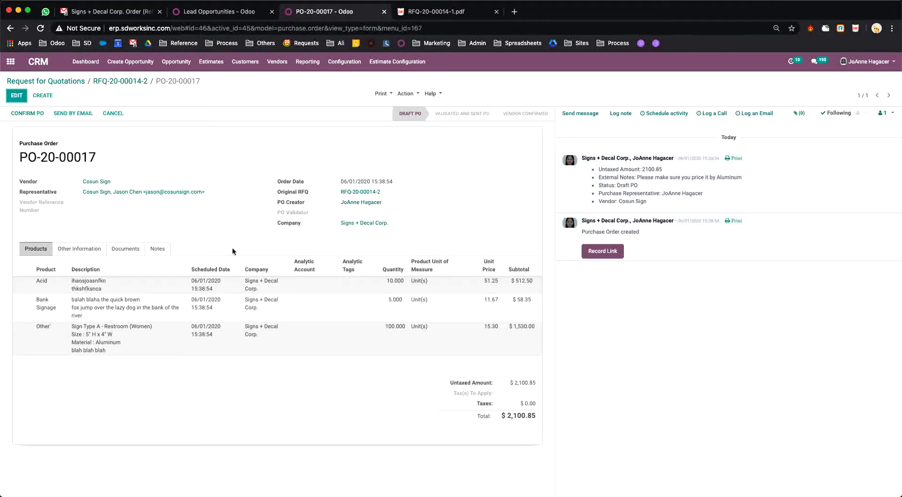
{"action": "left_click", "coordinate": [78, 250]}
{"action": "left_click", "coordinate": [130, 251]}
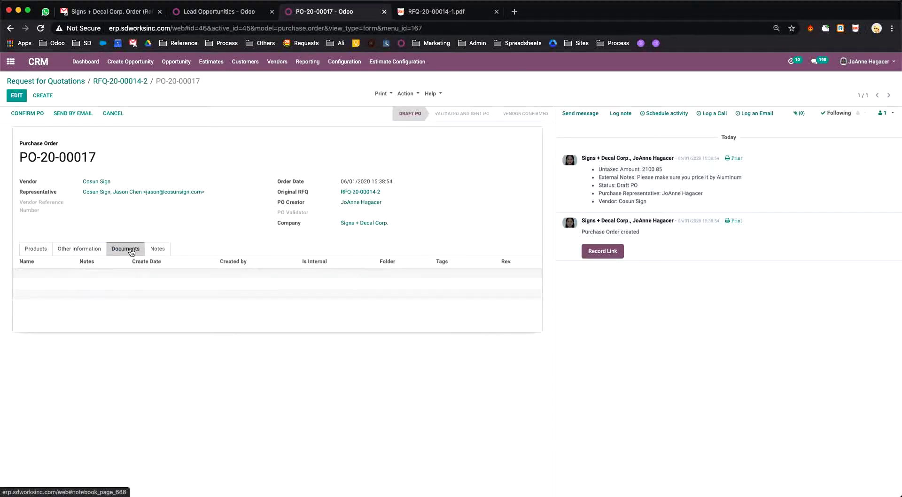
{"action": "left_click", "coordinate": [161, 250]}
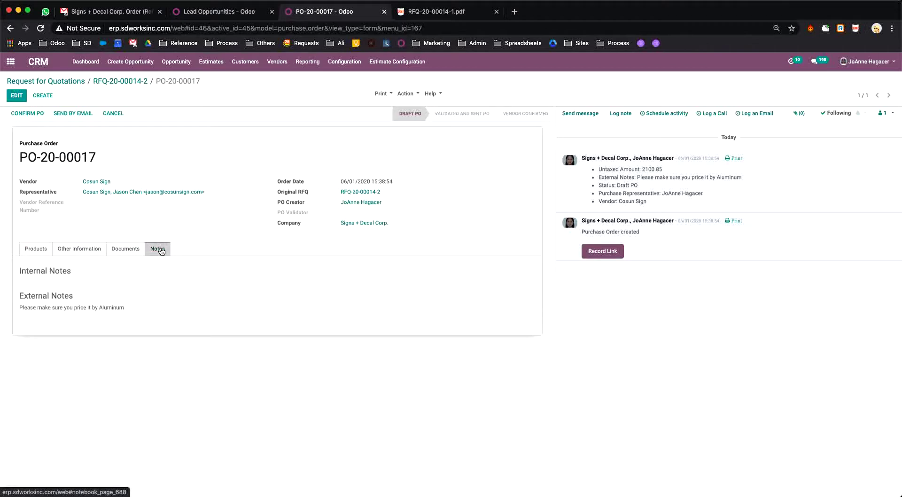
{"action": "left_click", "coordinate": [37, 254]}
{"action": "left_click", "coordinate": [113, 13]}
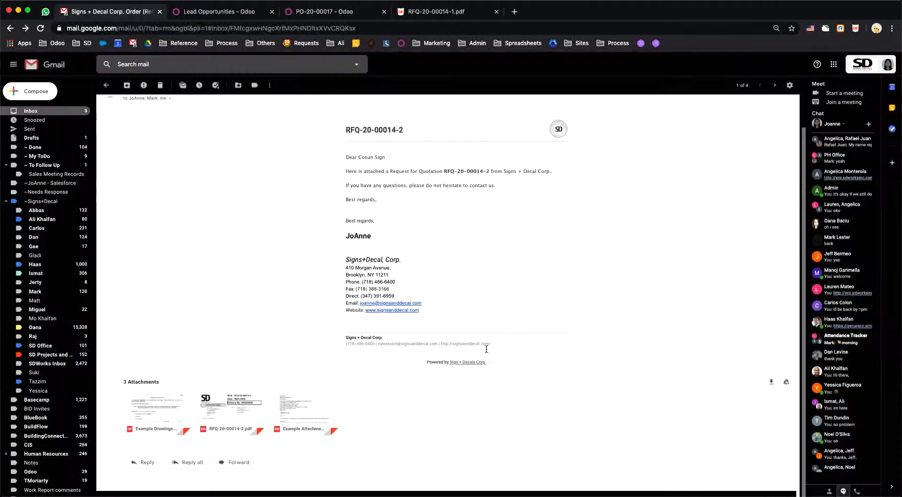
Step: Preview RFQ-20-00014-2.pdf, highlight its aluminum pricing note, then go to Lead Opportunities
{"action": "left_click", "coordinate": [218, 416]}
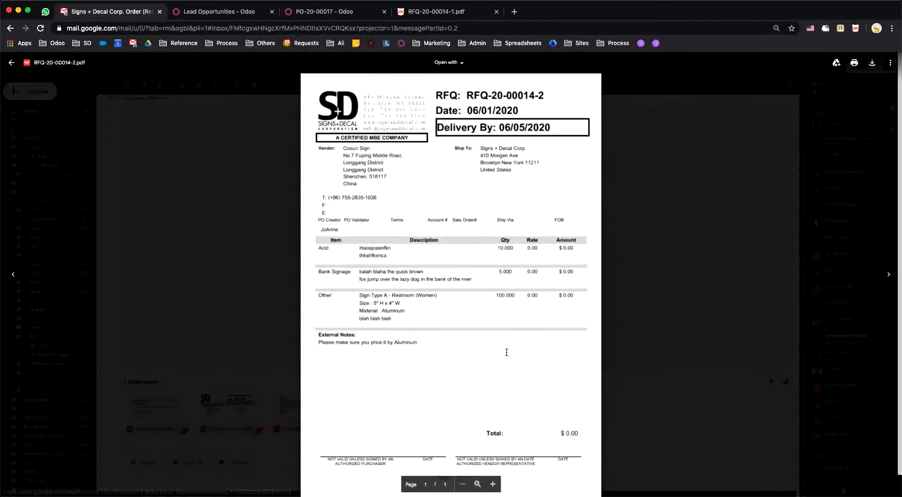
{"action": "scroll", "coordinate": [446, 324], "scroll_direction": "down", "scroll_amount": 1}
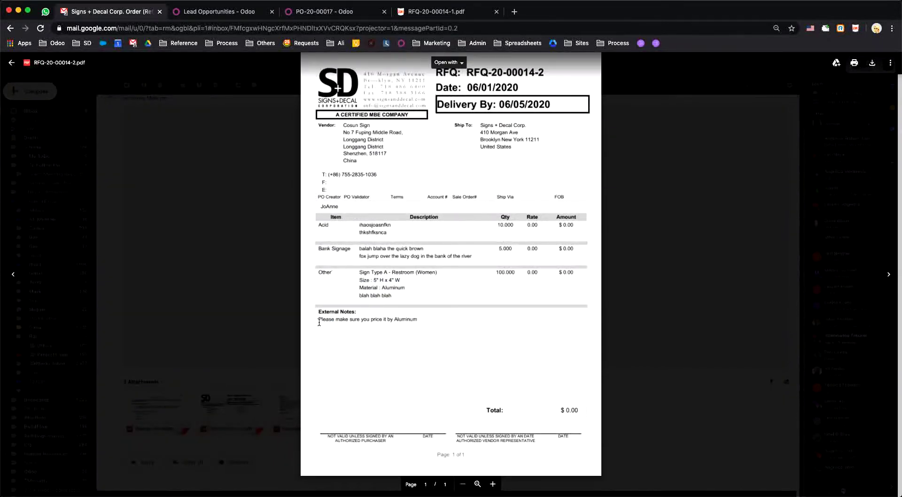
{"action": "left_click_drag", "start_coordinate": [319, 322], "coordinate": [427, 325]}
{"action": "left_click", "coordinate": [230, 12]}
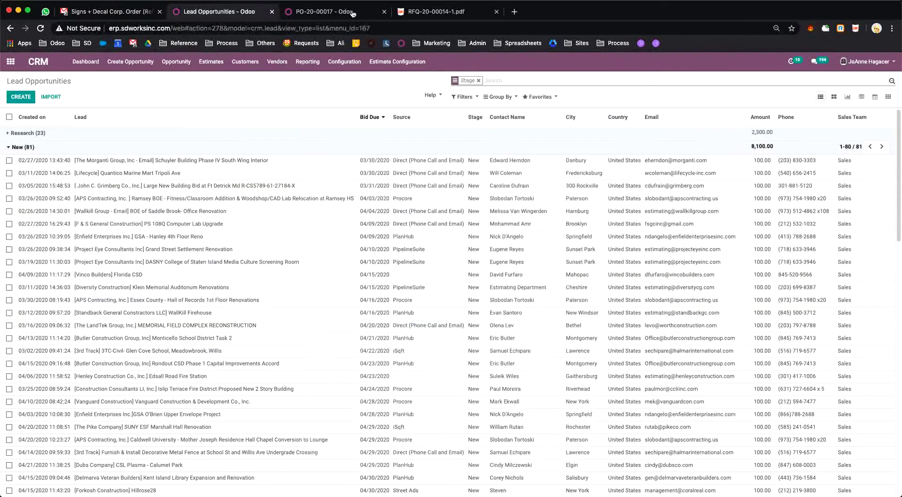
Step: Bring up draft purchase order PO-20-00017 and put it into edit mode
{"action": "left_click", "coordinate": [419, 12]}
{"action": "left_click", "coordinate": [331, 12]}
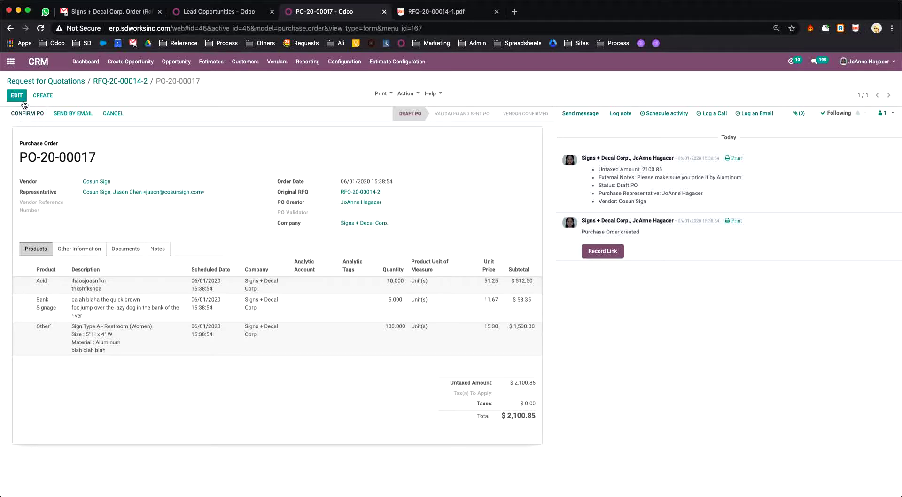
{"action": "key", "text": "alt+a"}
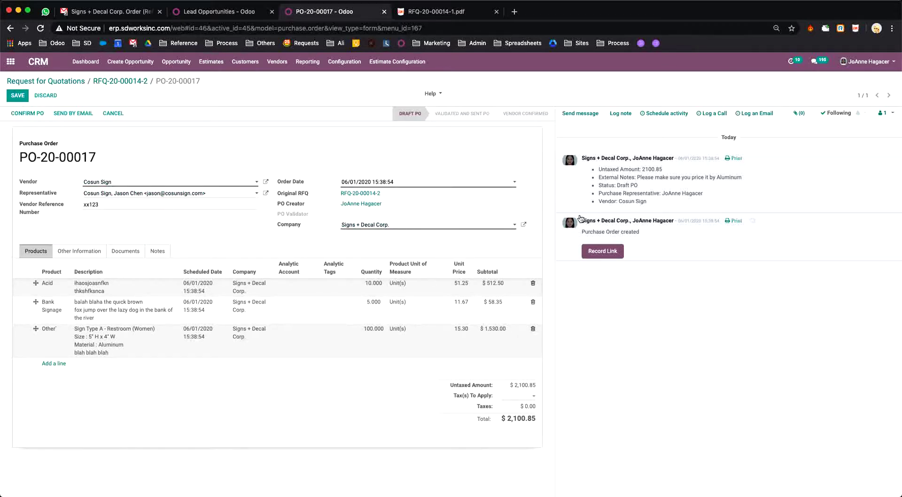
Step: Set shipping to FREE CARRIER via Regular Mail with Dep 50% / Bal 30 Days payment terms, then save
{"action": "left_click", "coordinate": [79, 251]}
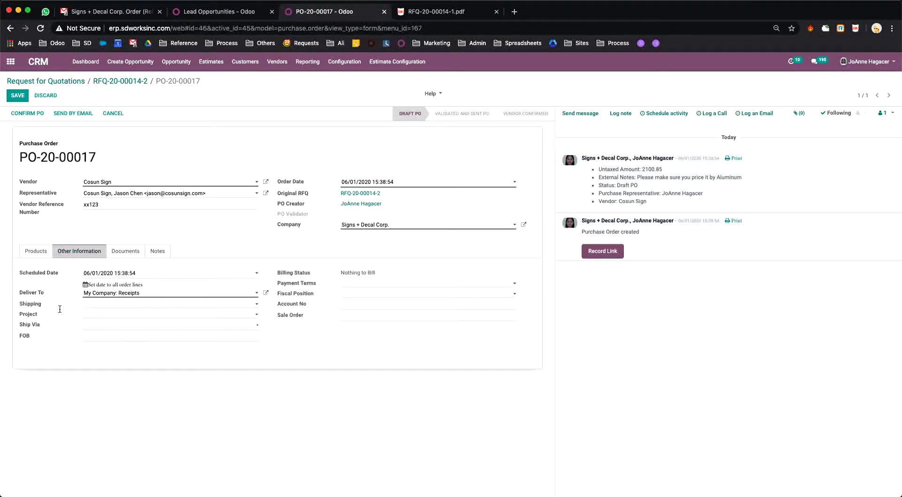
{"action": "left_click", "coordinate": [214, 308]}
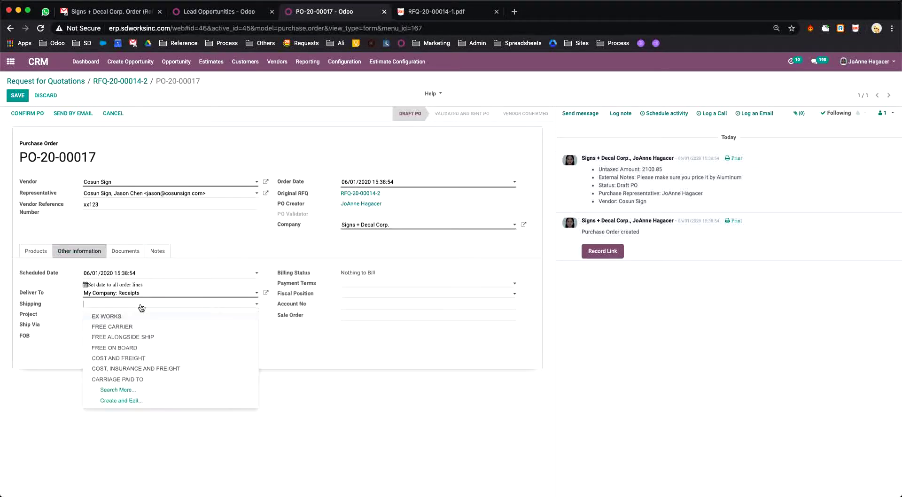
{"action": "left_click", "coordinate": [109, 327]}
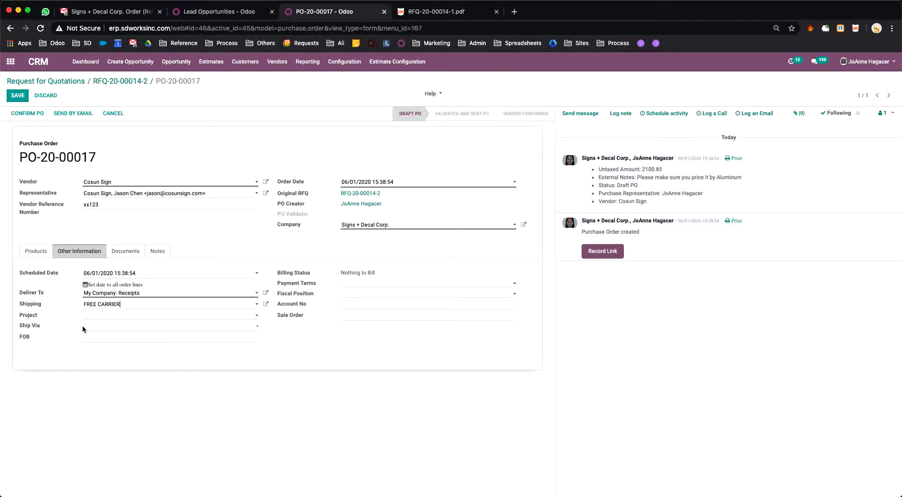
{"action": "left_click", "coordinate": [106, 328]}
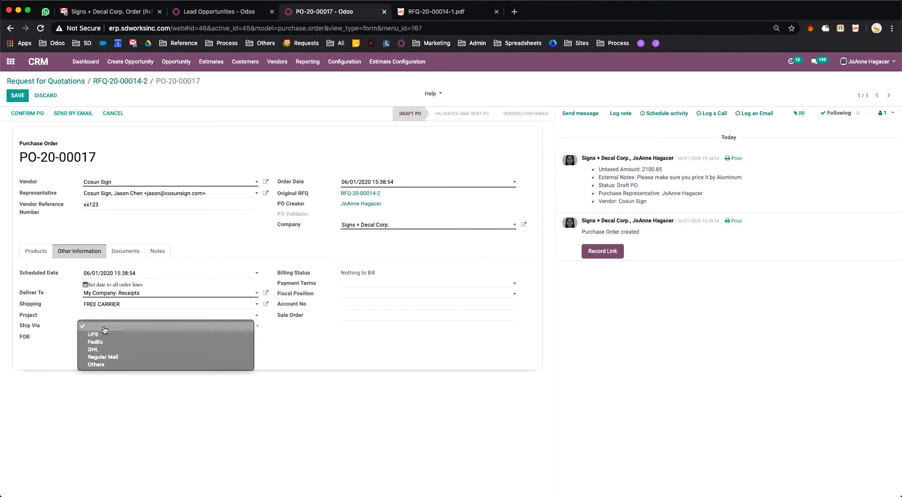
{"action": "left_click", "coordinate": [104, 359]}
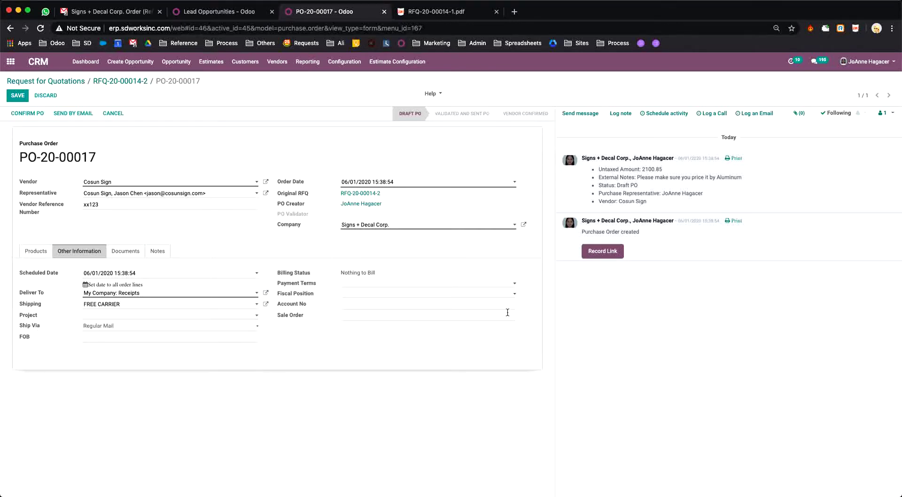
{"action": "left_click", "coordinate": [455, 286]}
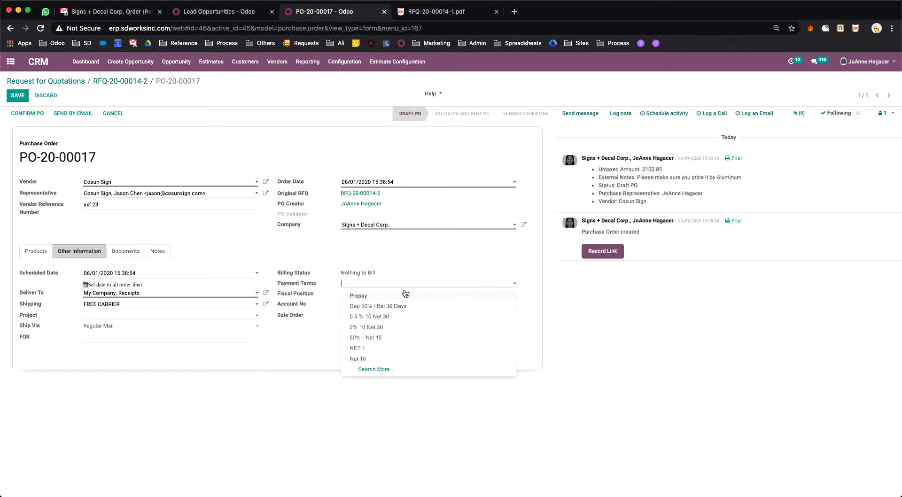
{"action": "left_click", "coordinate": [377, 306]}
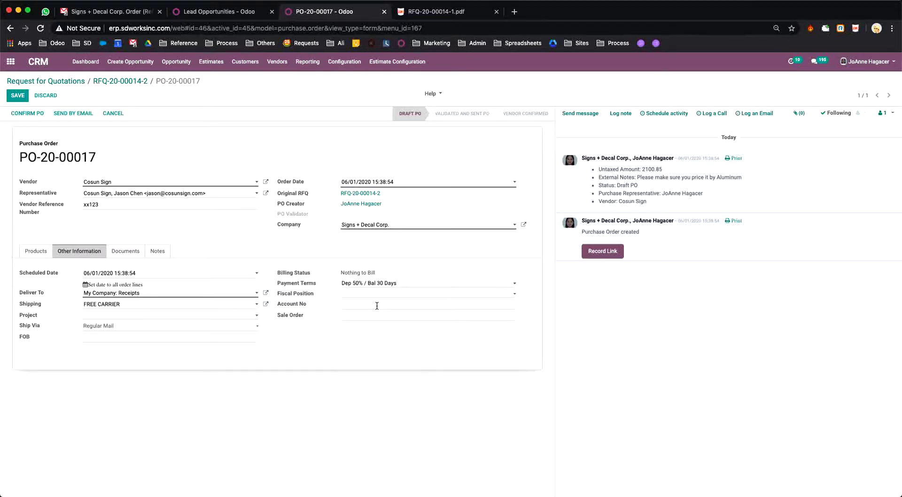
{"action": "left_click", "coordinate": [17, 98]}
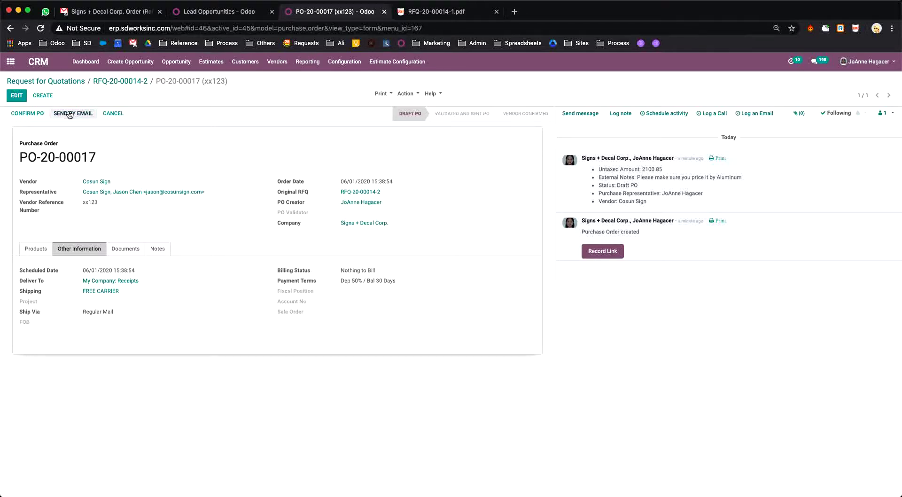
Step: Confirm RFQ-20-00014-2 is at Vendor Selection and RFQ-20-00014-1 is Cancelled, then reopen RFQ-20-00014-2
{"action": "left_click", "coordinate": [120, 81]}
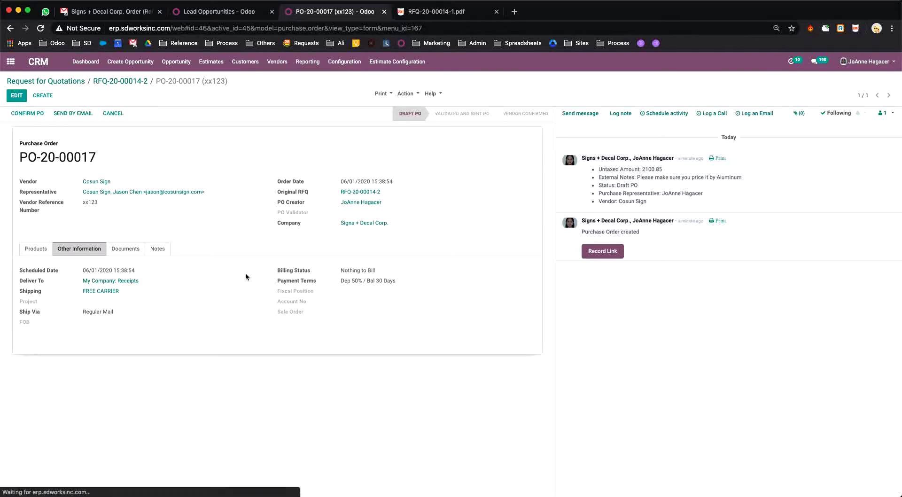
{"action": "left_click", "coordinate": [55, 82]}
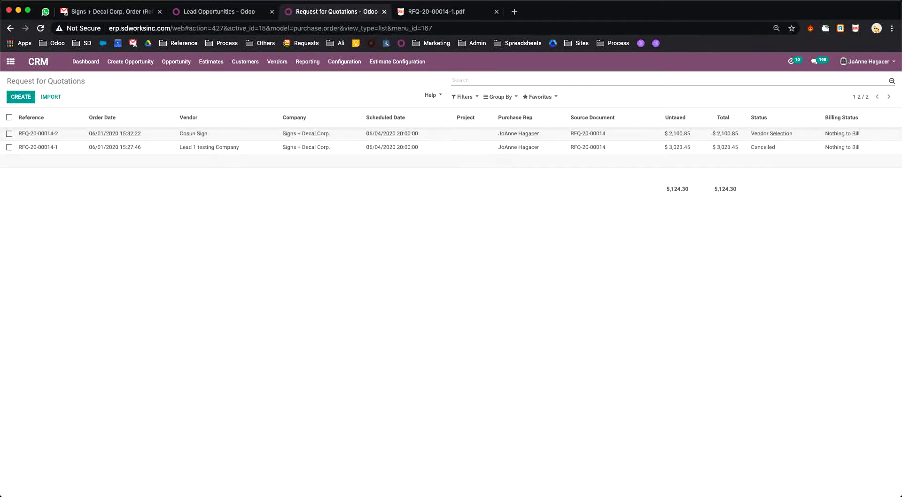
{"action": "left_click", "coordinate": [890, 139]}
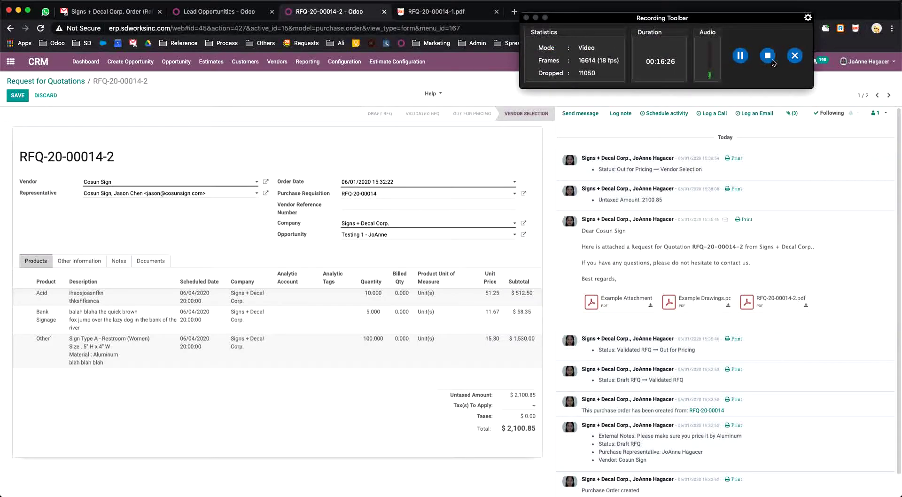